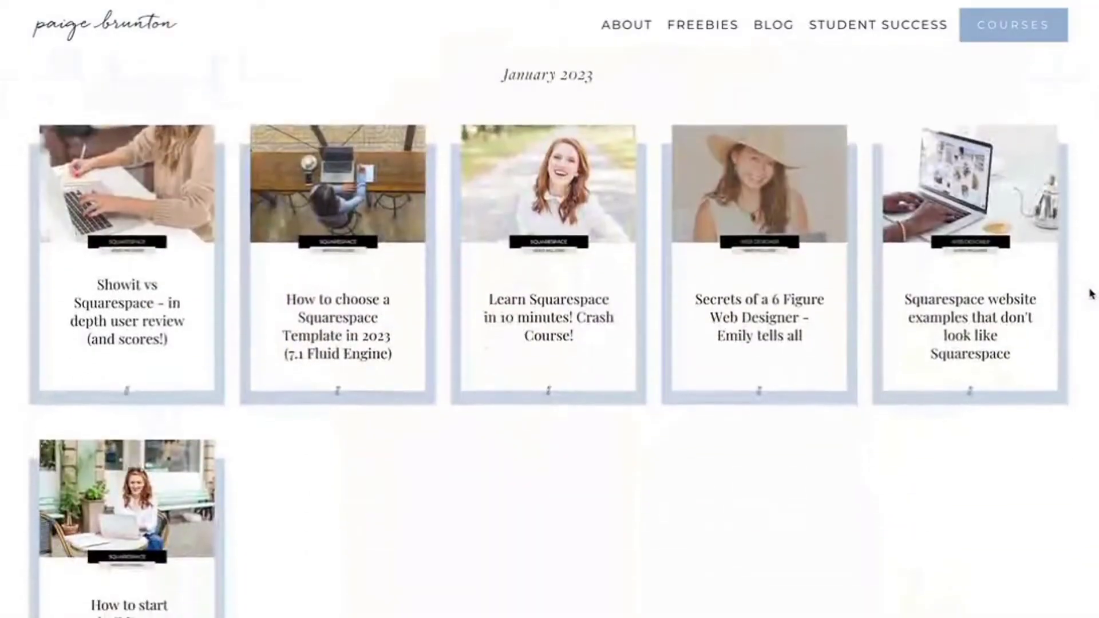
Step: Scroll down the Paige Brunton blog archive to the November 2022 post group
{"action": "scroll", "coordinate": [1088, 293], "scroll_direction": "down", "scroll_amount": 20}
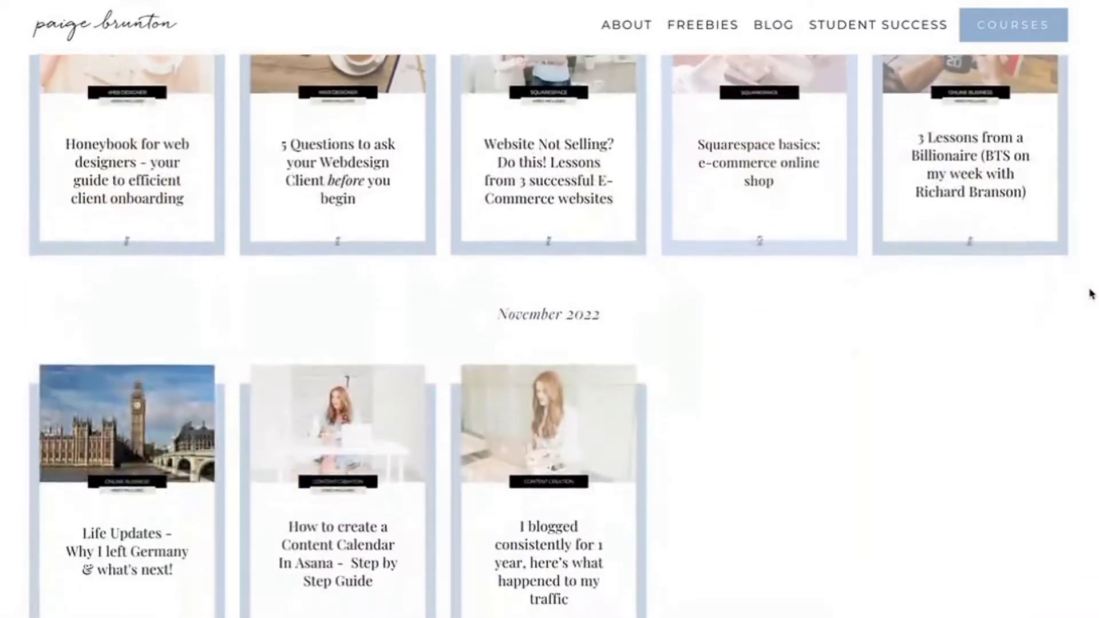
{"action": "scroll", "coordinate": [1091, 304], "scroll_direction": "down", "scroll_amount": 20}
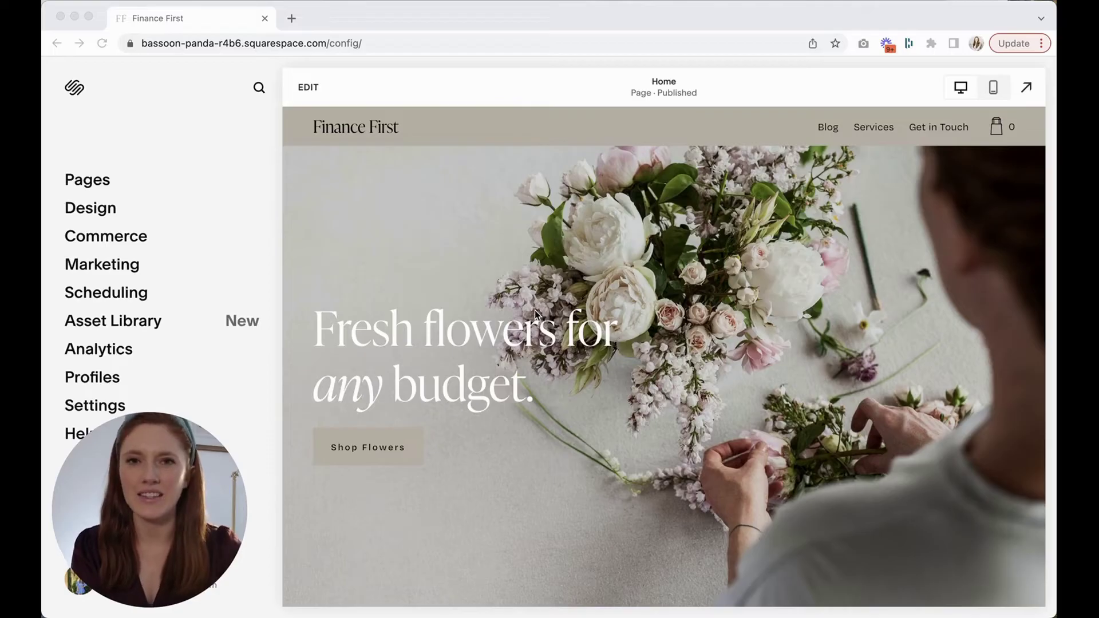
Step: Delete the Finance First site's existing Blog page, then bring up the new-page choices
{"action": "left_click", "coordinate": [86, 184]}
{"action": "left_click", "coordinate": [86, 182]}
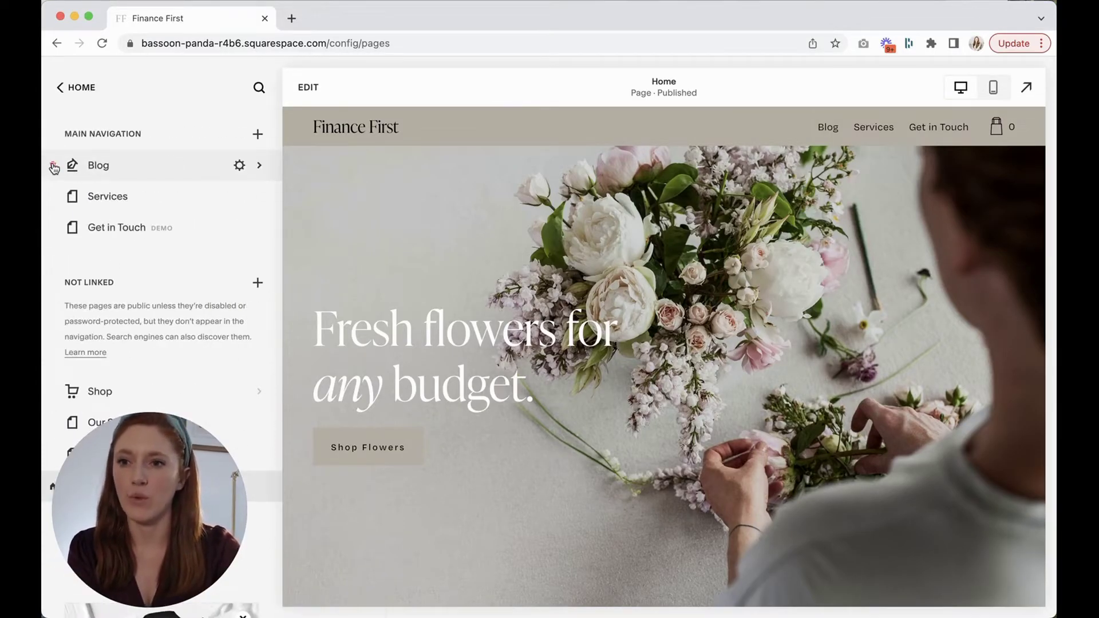
{"action": "left_click", "coordinate": [51, 166]}
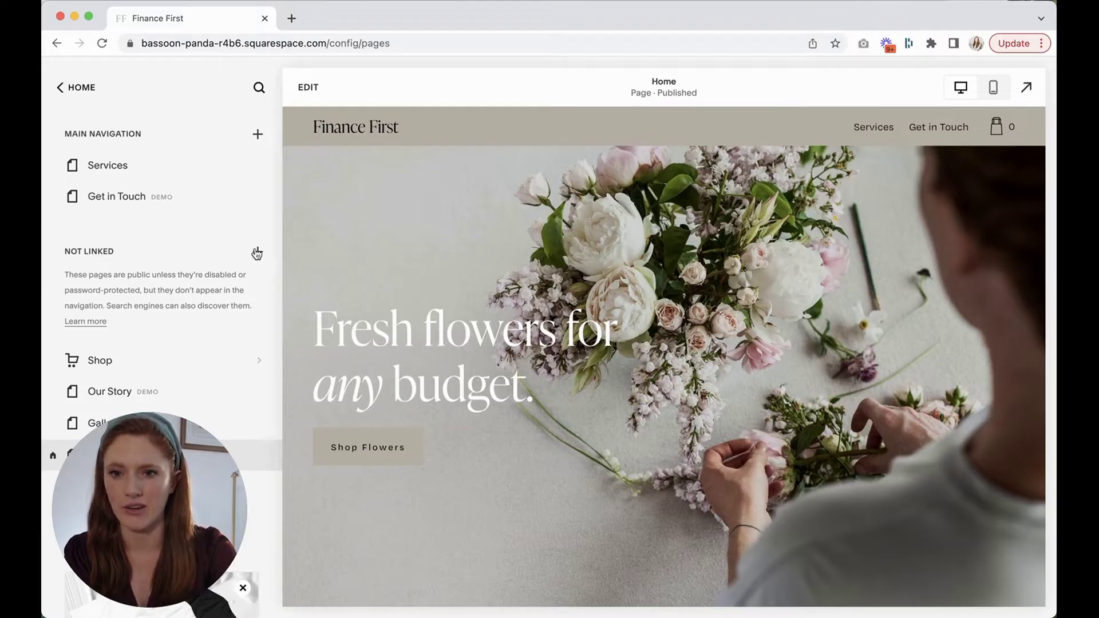
{"action": "left_click", "coordinate": [258, 136]}
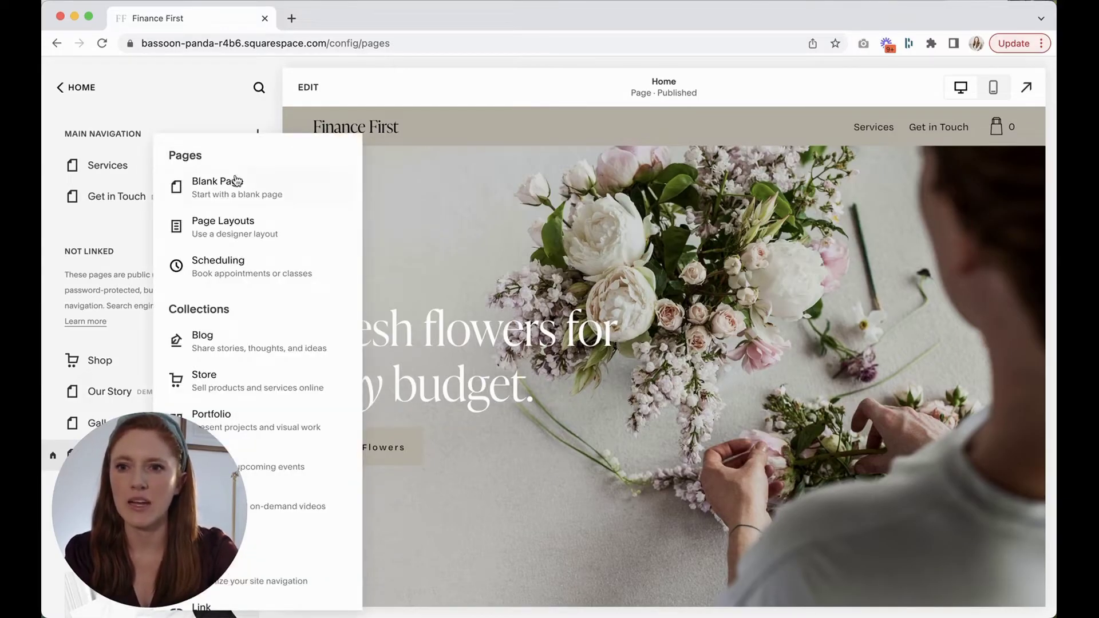
Step: Add a Blog collection page using the two-column grid layout with four sample posts
{"action": "left_click", "coordinate": [183, 338]}
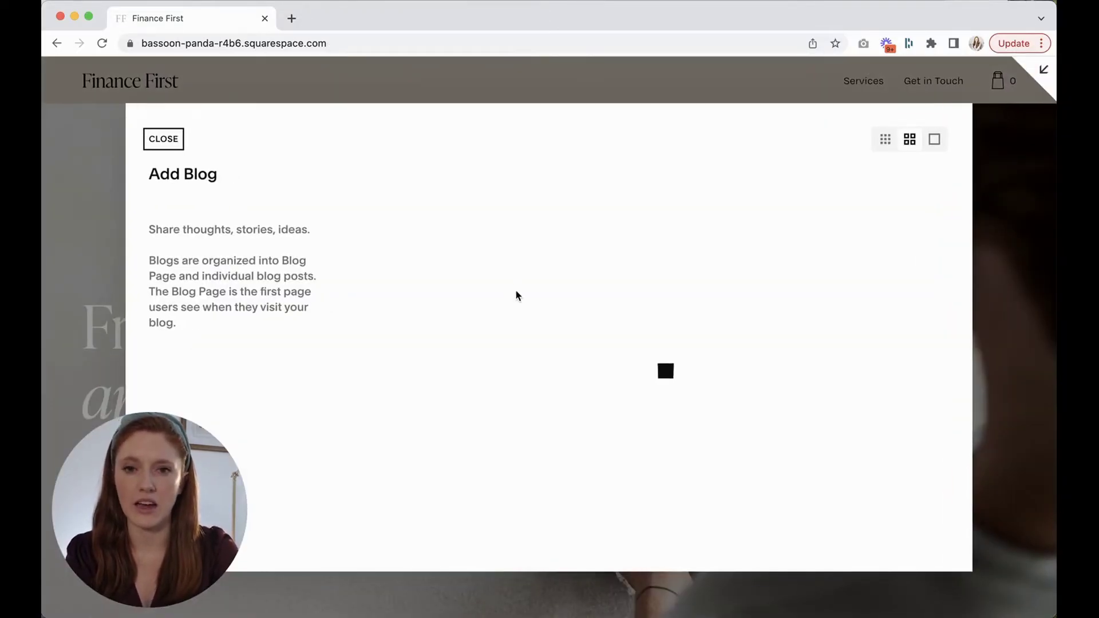
{"action": "scroll", "coordinate": [518, 295], "scroll_direction": "down", "scroll_amount": 10}
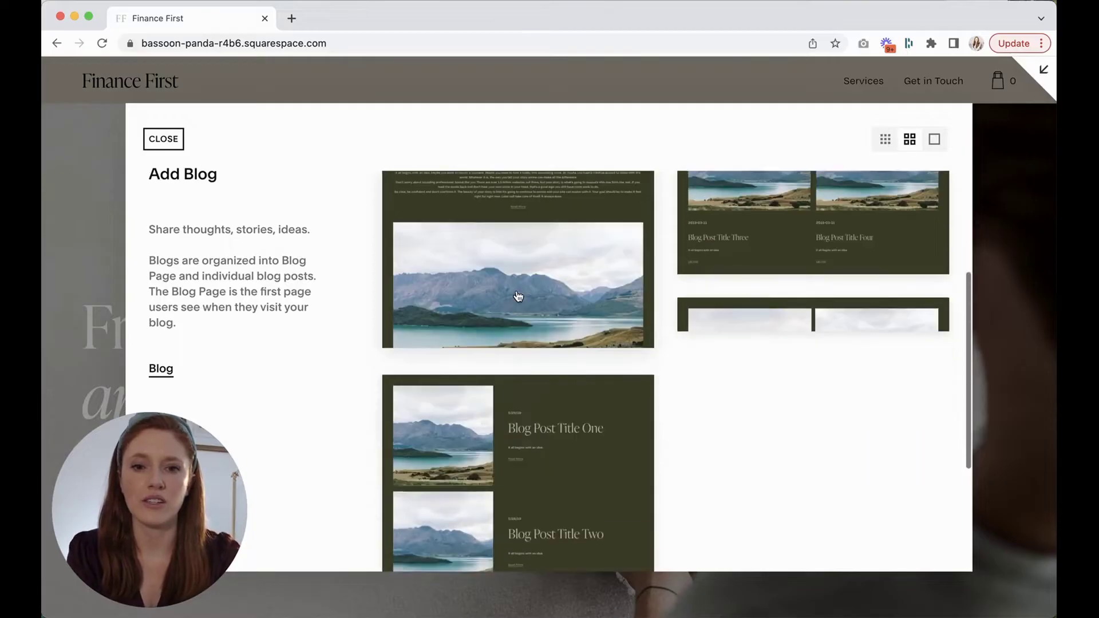
{"action": "scroll", "coordinate": [520, 299], "scroll_direction": "up", "scroll_amount": 15}
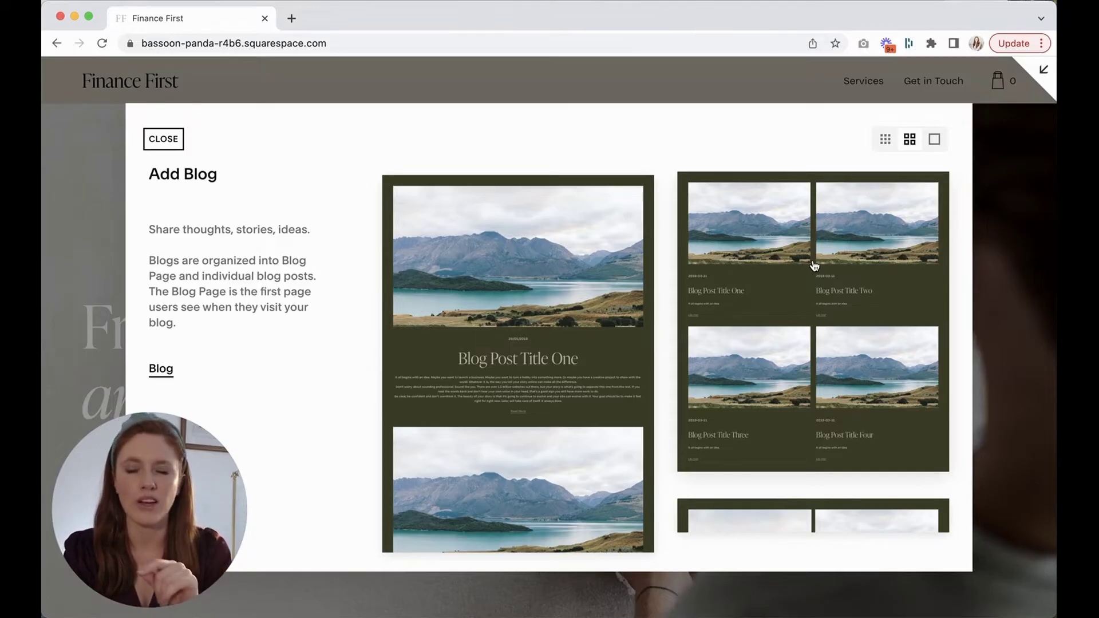
{"action": "scroll", "coordinate": [814, 265], "scroll_direction": "down", "scroll_amount": 6}
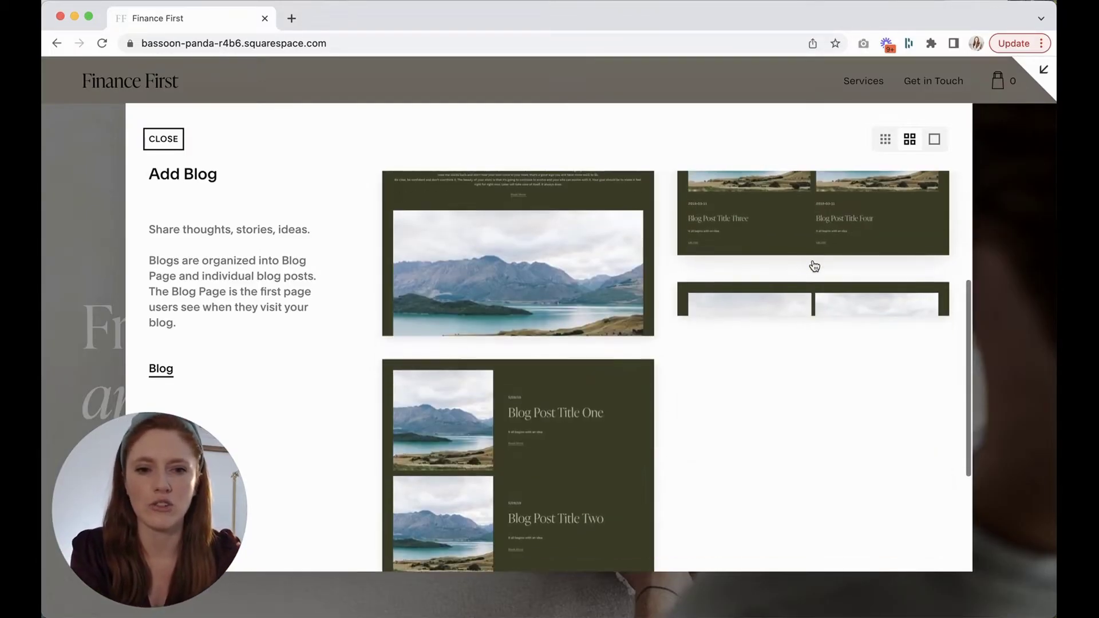
{"action": "scroll", "coordinate": [812, 260], "scroll_direction": "up", "scroll_amount": 4}
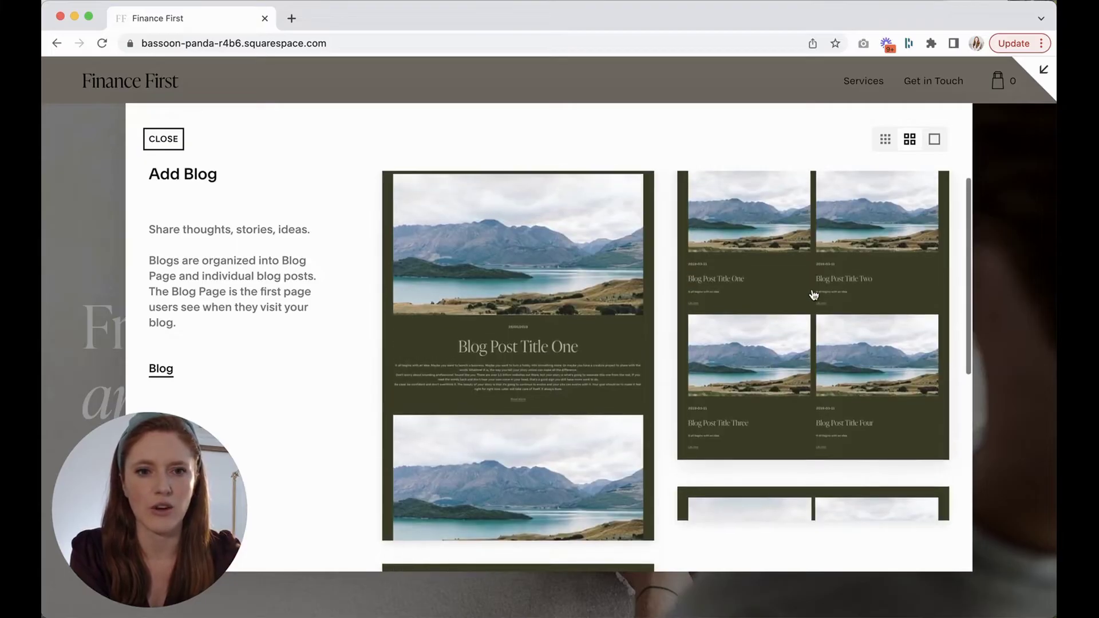
{"action": "left_click", "coordinate": [812, 287]}
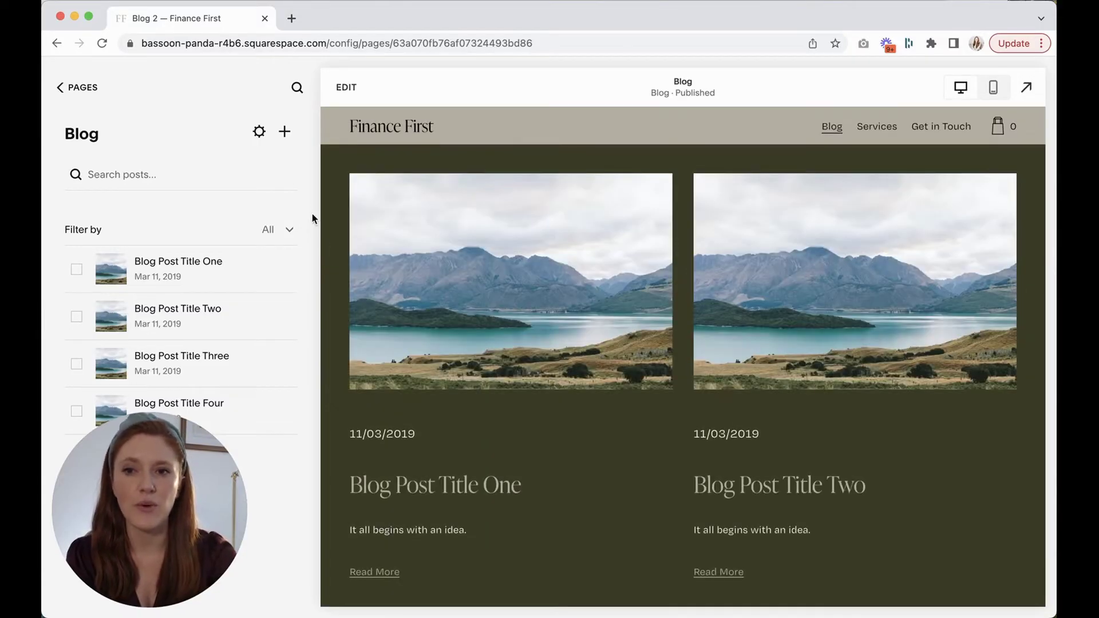
Step: Add a draft blog post titled 'The 7 Steps You Need To Take For A Secure Reitrement' and move into its body
{"action": "left_click", "coordinate": [284, 132]}
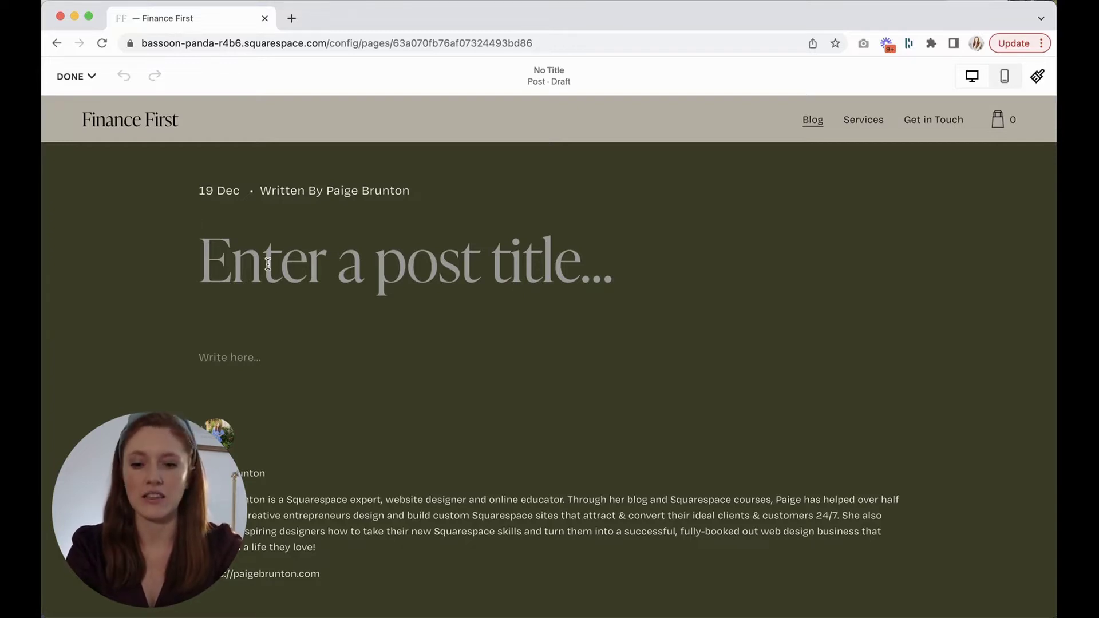
{"action": "type", "text": "The 7 St"}
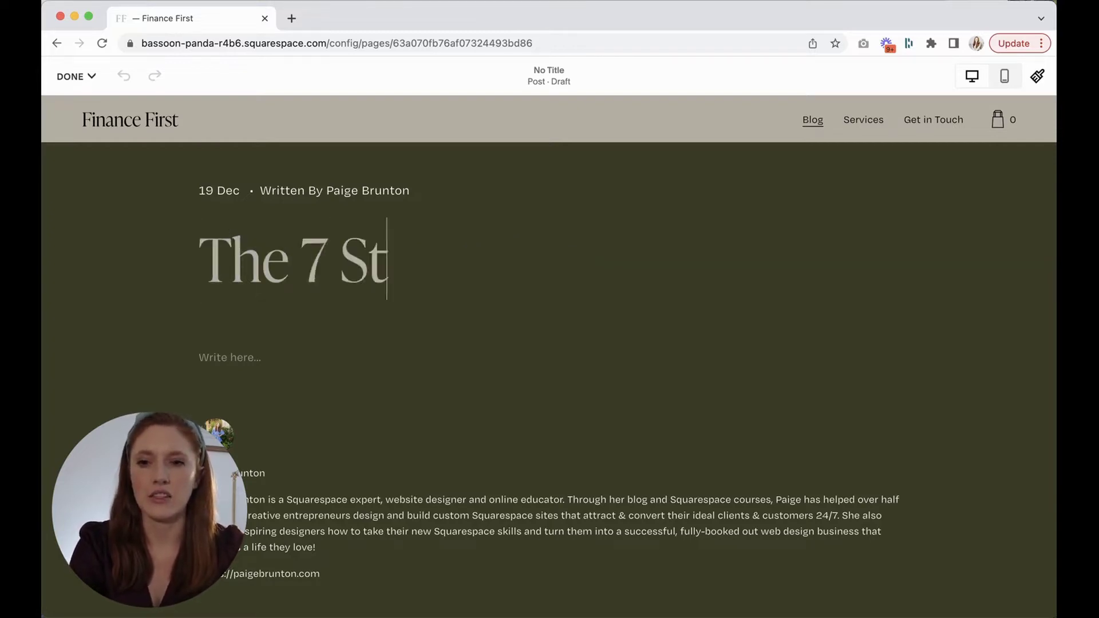
{"action": "type", "text": "eps You Need t"}
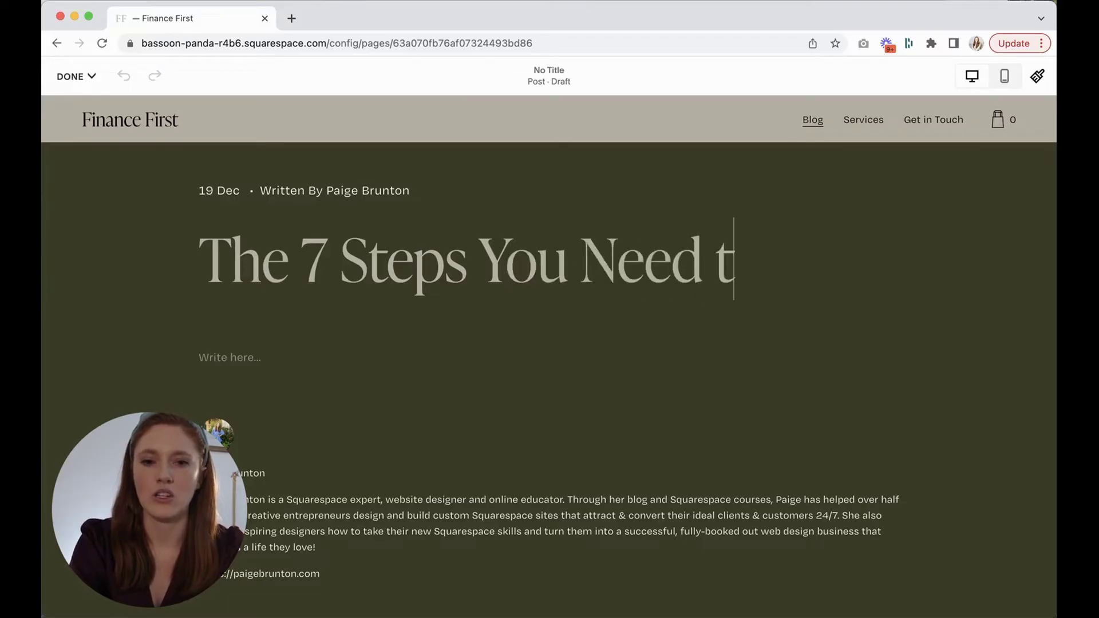
{"action": "key", "text": "BackSpace"}
{"action": "type", "text": "To Take"}
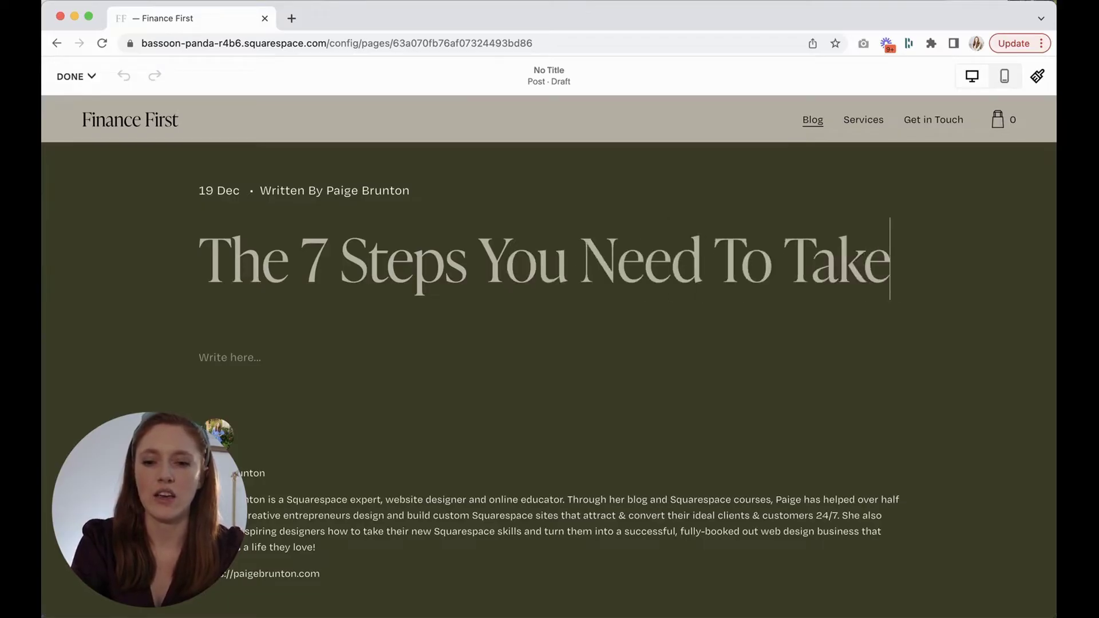
{"action": "type", "text": "Fr"}
{"action": "key", "text": "BackSpace"}
{"action": "type", "text": "or A"}
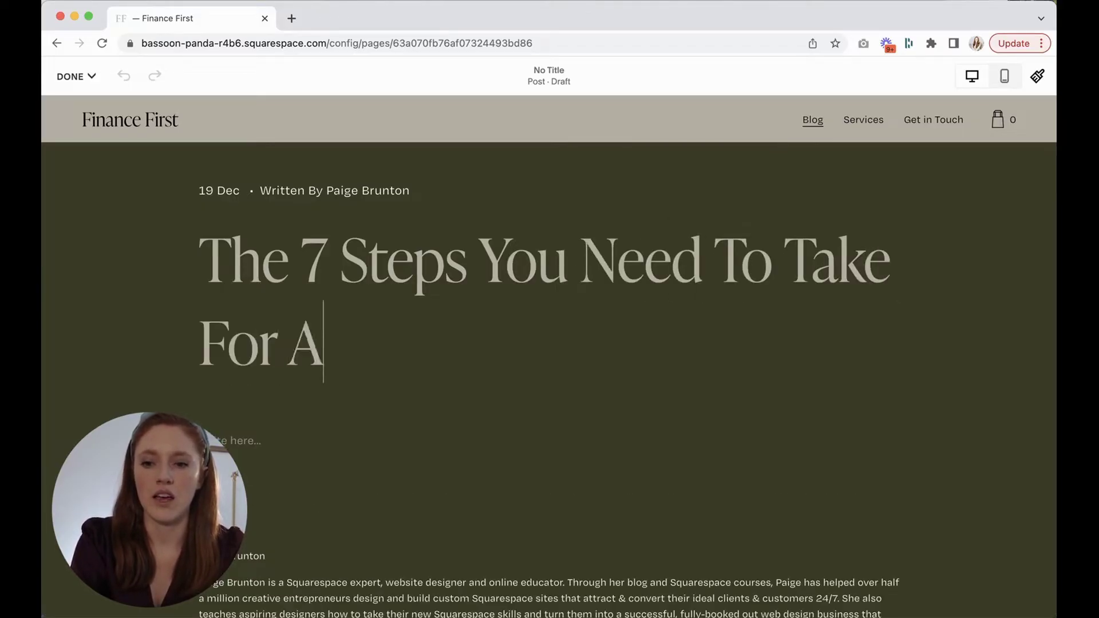
{"action": "type", "text": " Secure Reitre"}
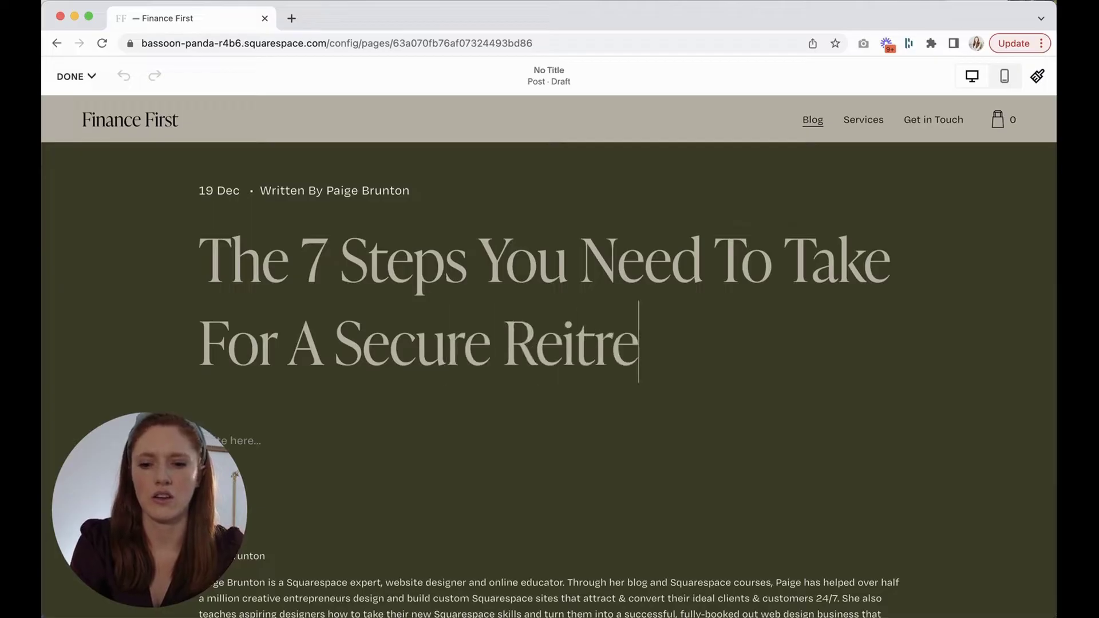
{"action": "type", "text": "ment"}
{"action": "left_click", "coordinate": [223, 324]}
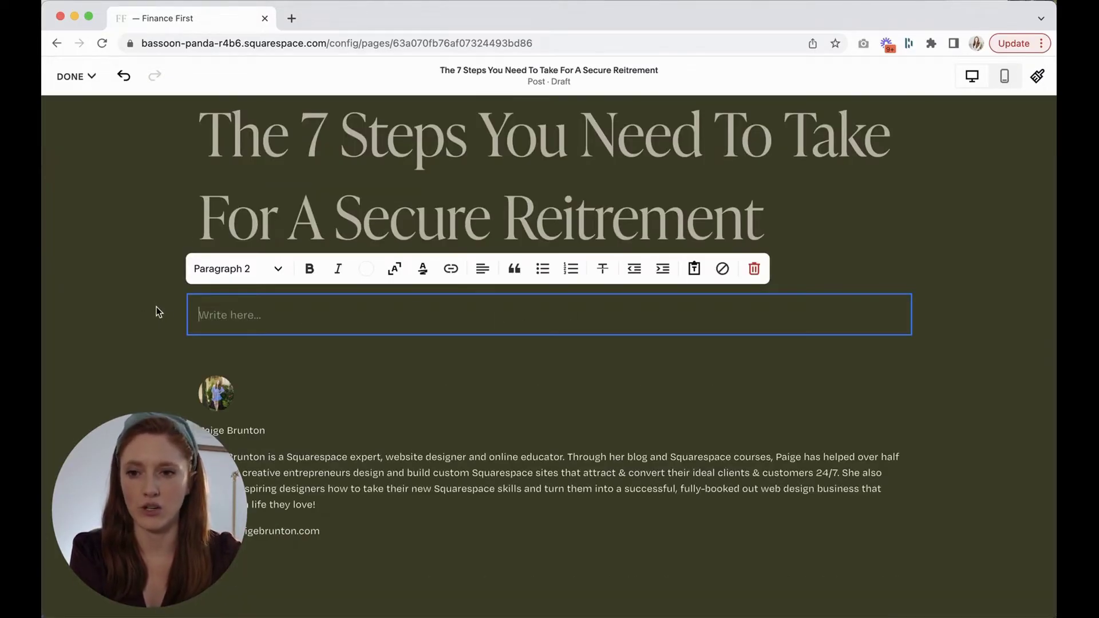
Step: Fill the body with a long paragraph of repeated 'Typing in your blog content.'
{"action": "scroll", "coordinate": [158, 315], "scroll_direction": "up", "scroll_amount": 1}
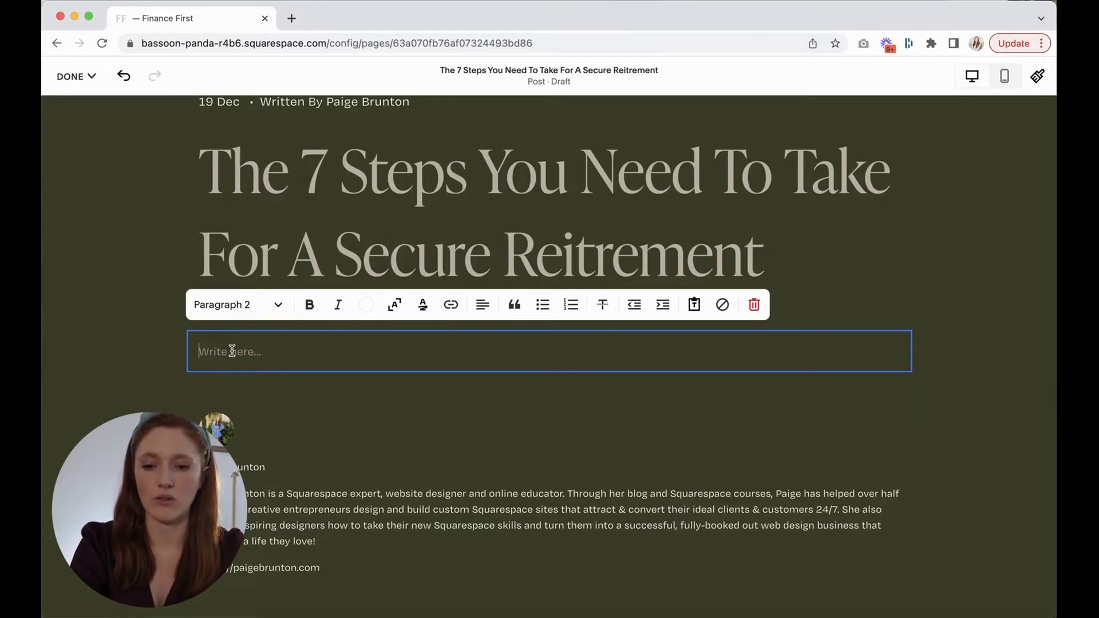
{"action": "type", "text": "Typing in you"}
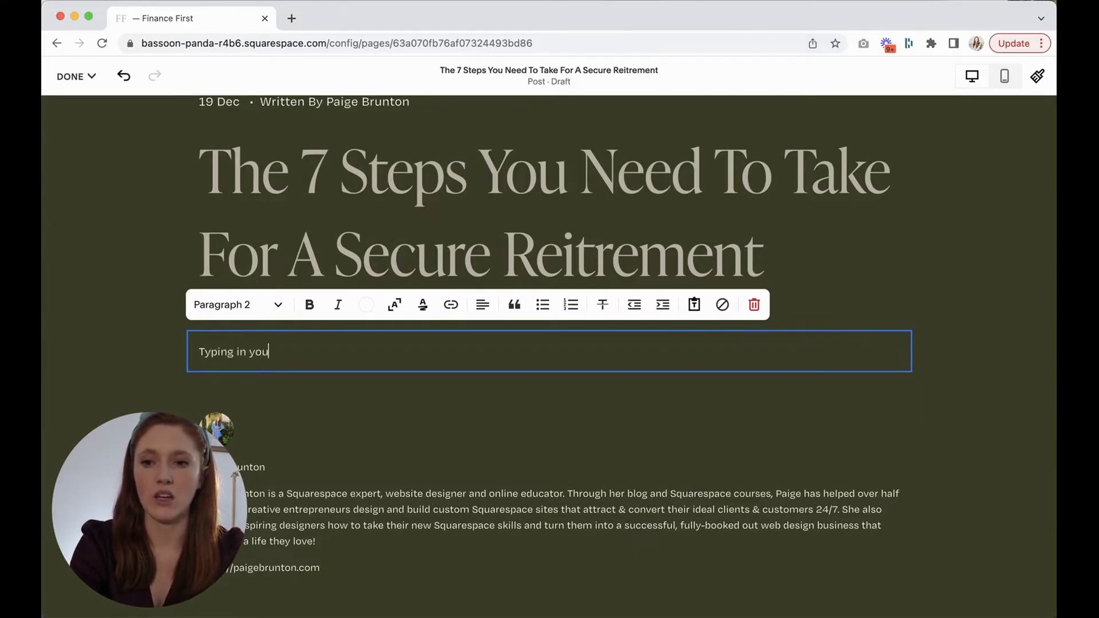
{"action": "type", "text": "r blog conn"}
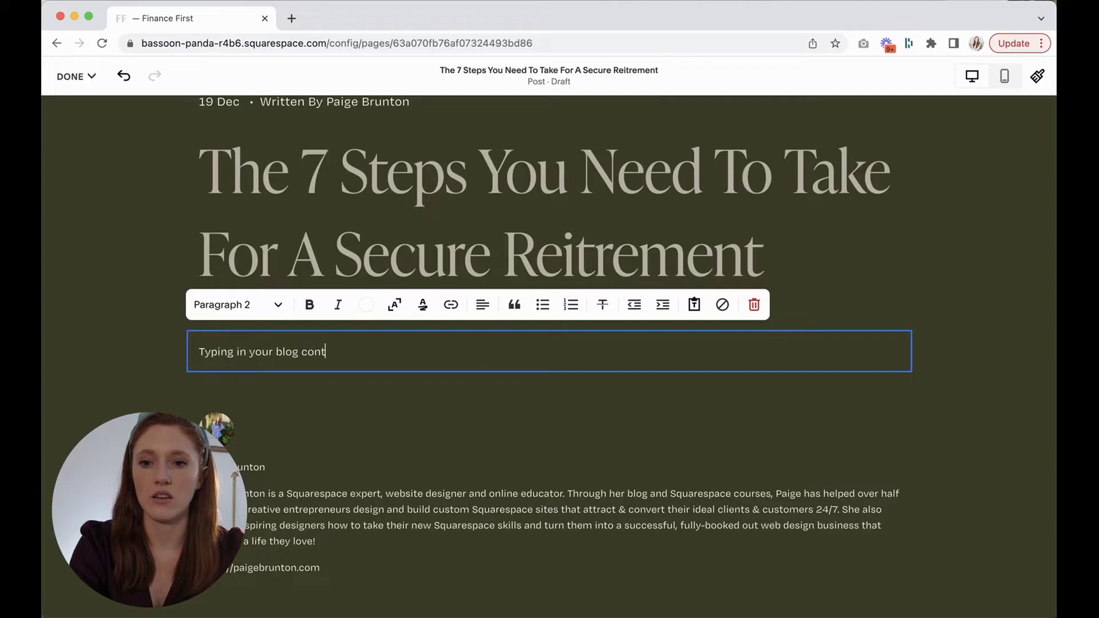
{"action": "type", "text": "ent."}
{"action": "left_click", "coordinate": [121, 341]}
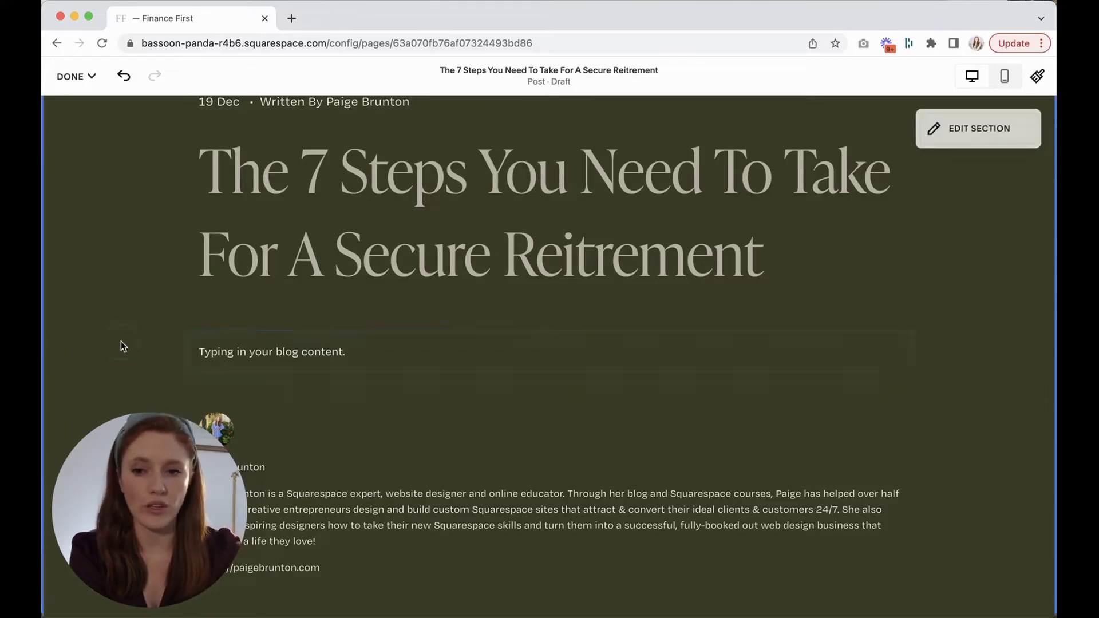
{"action": "left_click", "coordinate": [364, 351]}
{"action": "triple_click", "coordinate": [363, 350]}
{"action": "key", "text": "super+c"}
{"action": "key", "text": "Right"}
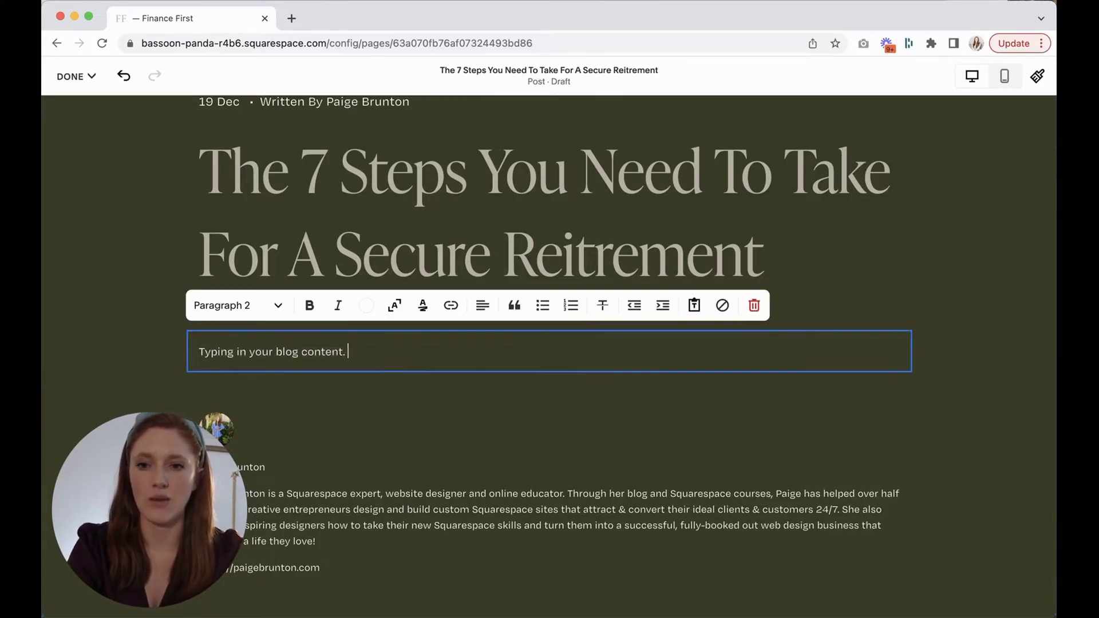
{"action": "key", "text": "super+v"}
{"action": "key", "text": "super+v"}
{"action": "key", "text": "super+v"}
{"action": "key", "text": "super+v"}
{"action": "key", "text": "super+v"}
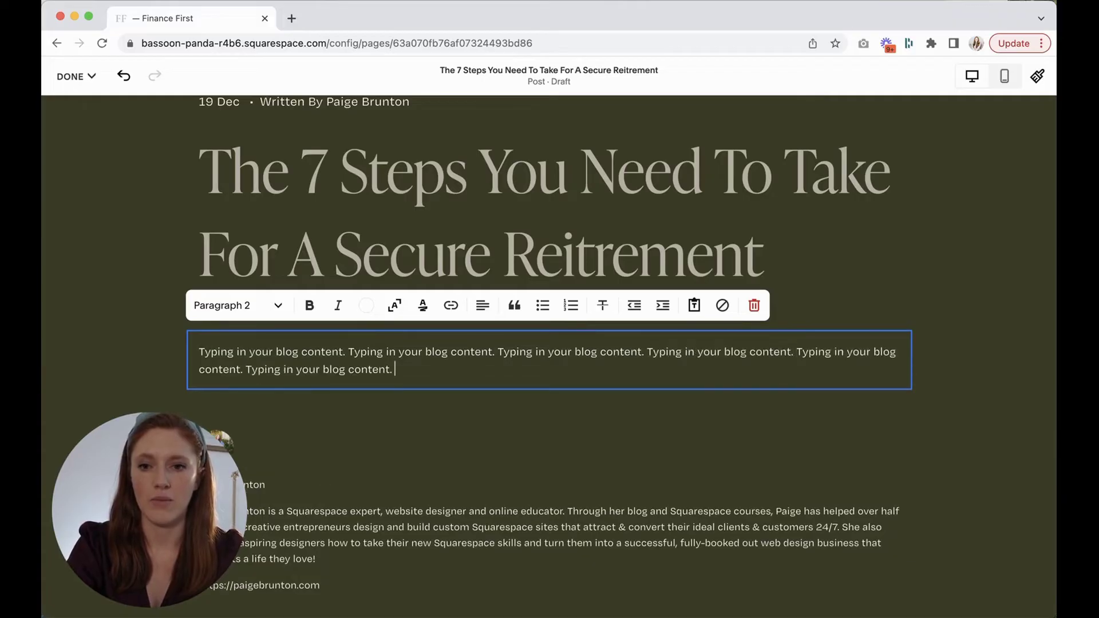
{"action": "key", "text": "super+v"}
{"action": "key", "text": "super+v"}
{"action": "key", "text": "super+v"}
{"action": "key", "text": "super+v"}
{"action": "key", "text": "super+v"}
{"action": "key", "text": "super+v"}
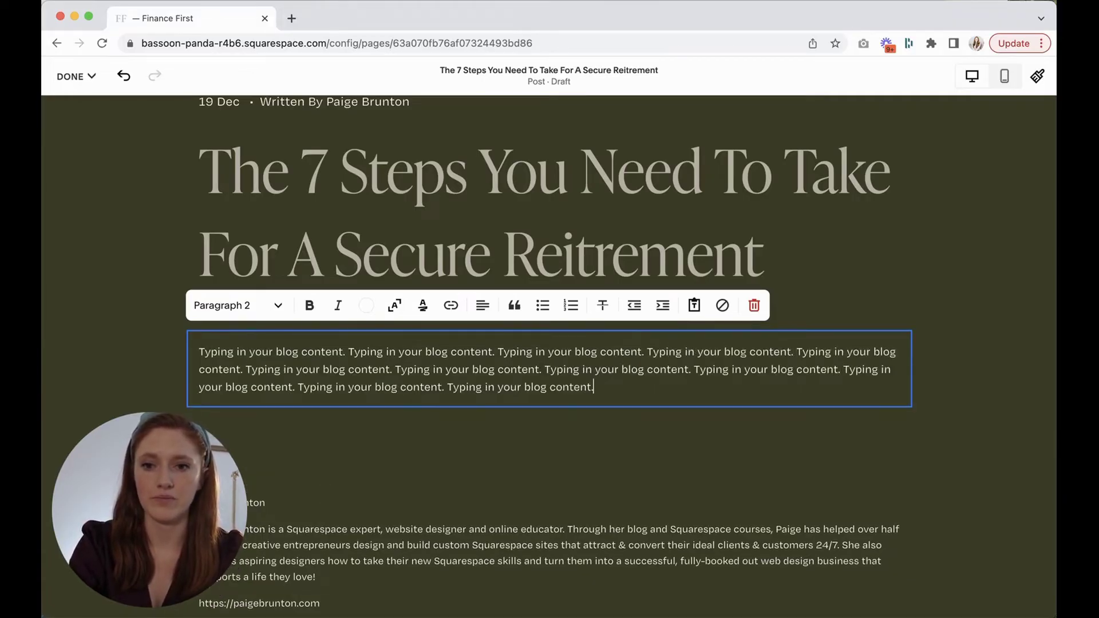
Step: Paste 'Typing in your blog content.' as a new short paragraph below the body text
{"action": "key", "text": "Return"}
{"action": "key", "text": "super+v"}
{"action": "scroll", "coordinate": [91, 354], "scroll_direction": "down", "scroll_amount": 2}
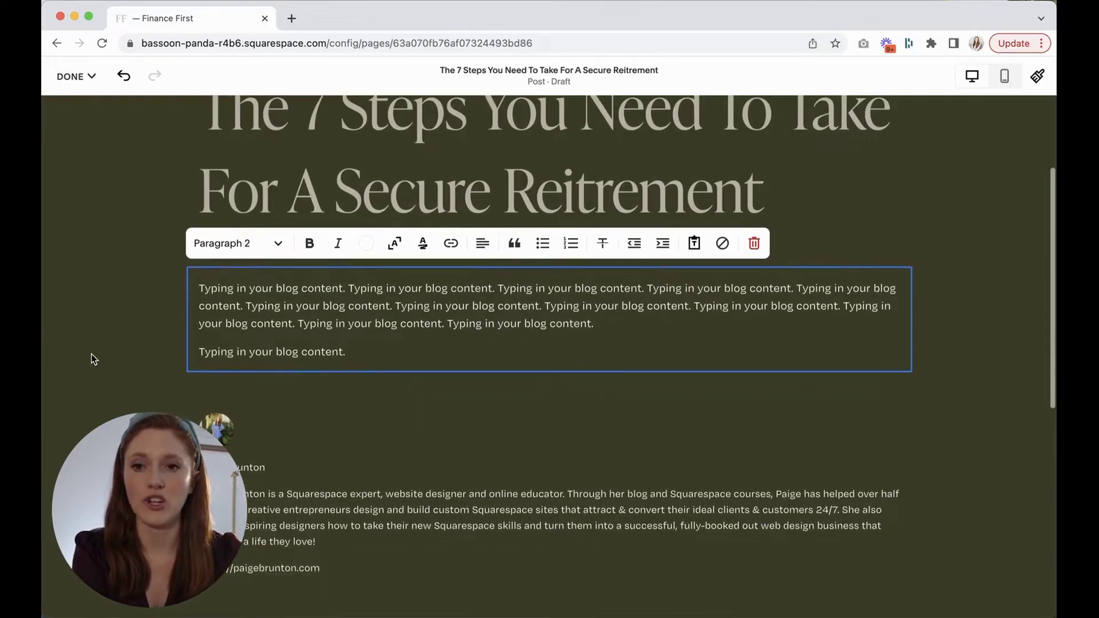
{"action": "scroll", "coordinate": [91, 354], "scroll_direction": "down", "scroll_amount": 2}
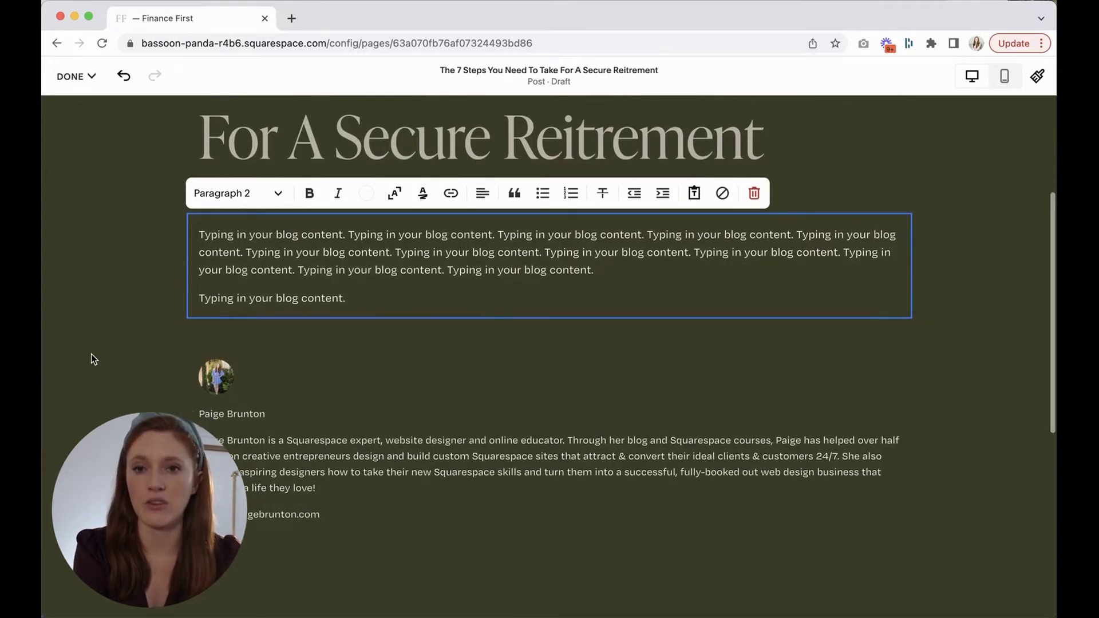
{"action": "left_click", "coordinate": [130, 290]}
Step: Style the short last line 'Typing in your blog content.' as Heading 2
{"action": "left_click", "coordinate": [246, 297]}
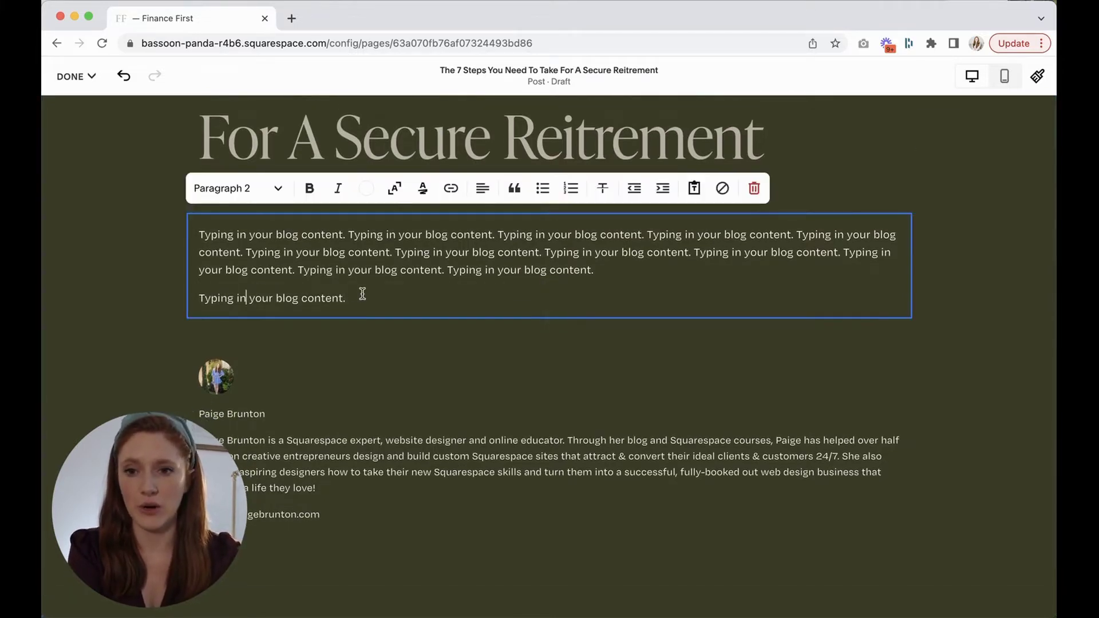
{"action": "left_click_drag", "start_coordinate": [362, 294], "coordinate": [176, 299]}
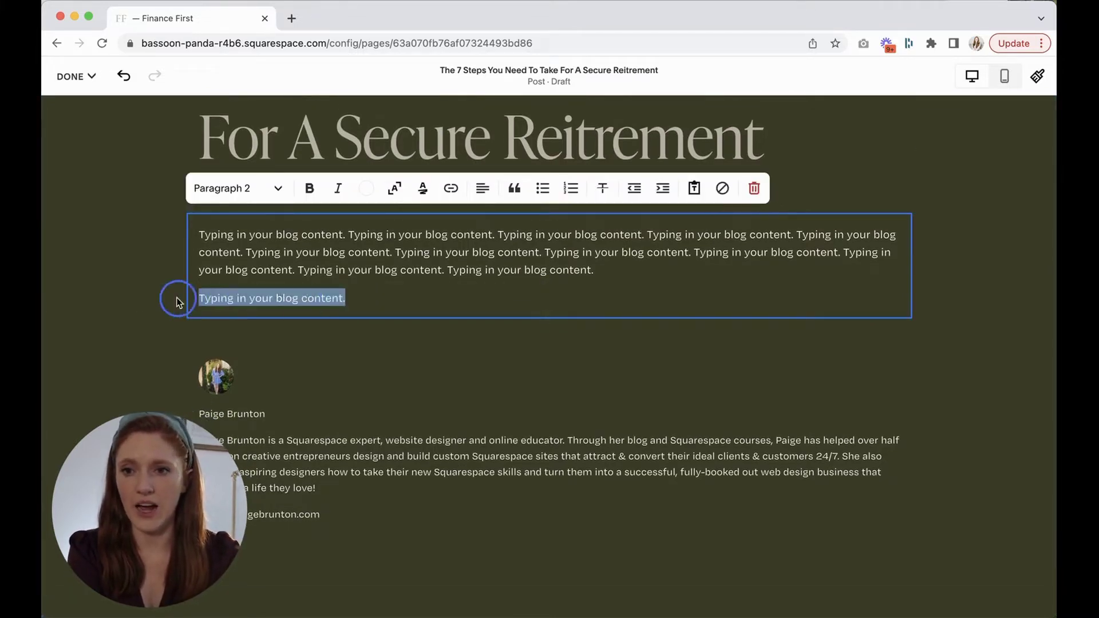
{"action": "left_click", "coordinate": [257, 187]}
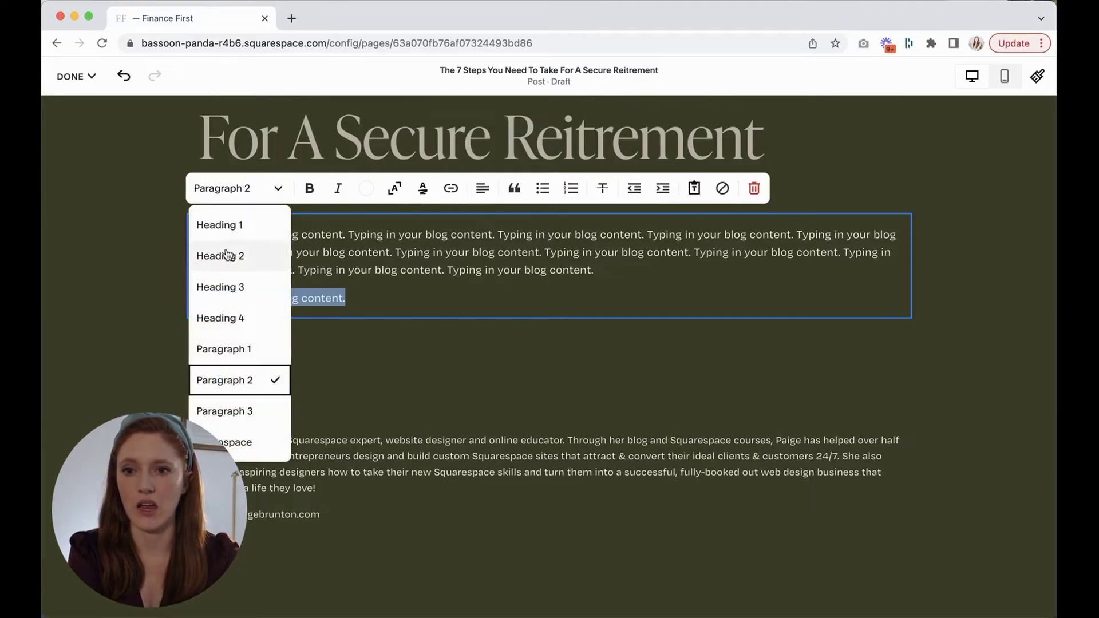
{"action": "left_click", "coordinate": [227, 255]}
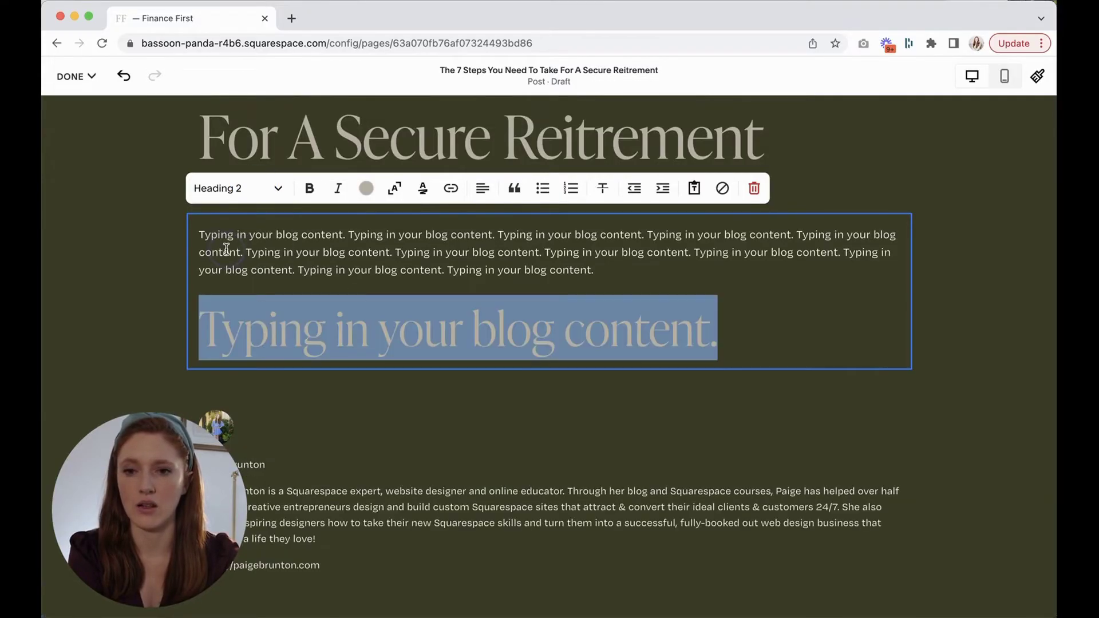
{"action": "left_click", "coordinate": [739, 336]}
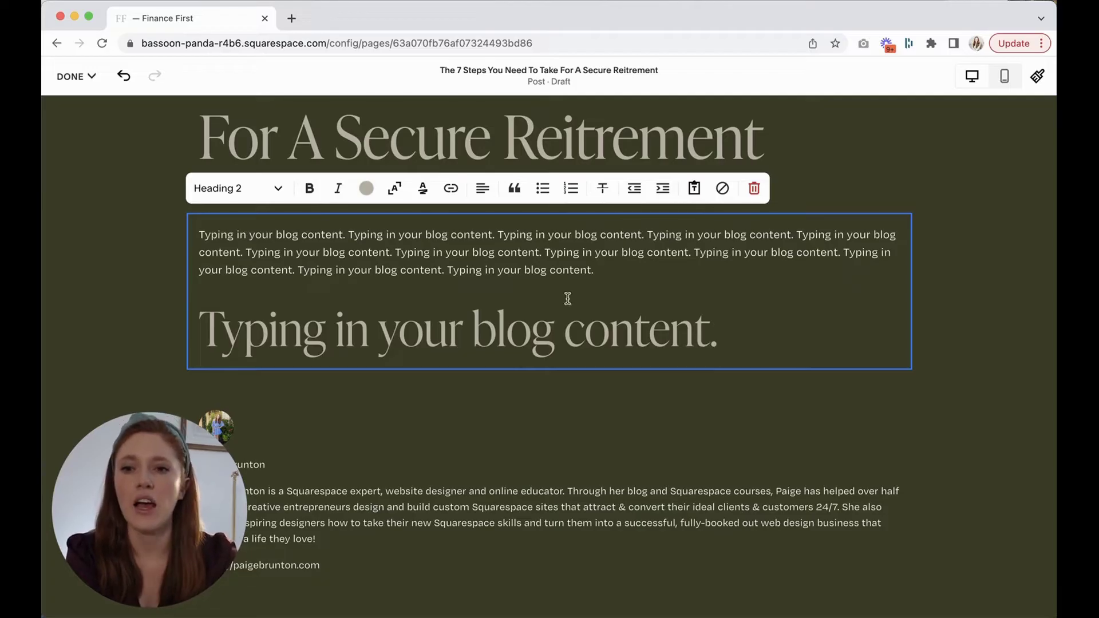
Step: Try black and dark green on the words 'blog content.', then revert them to beige
{"action": "left_click", "coordinate": [232, 188]}
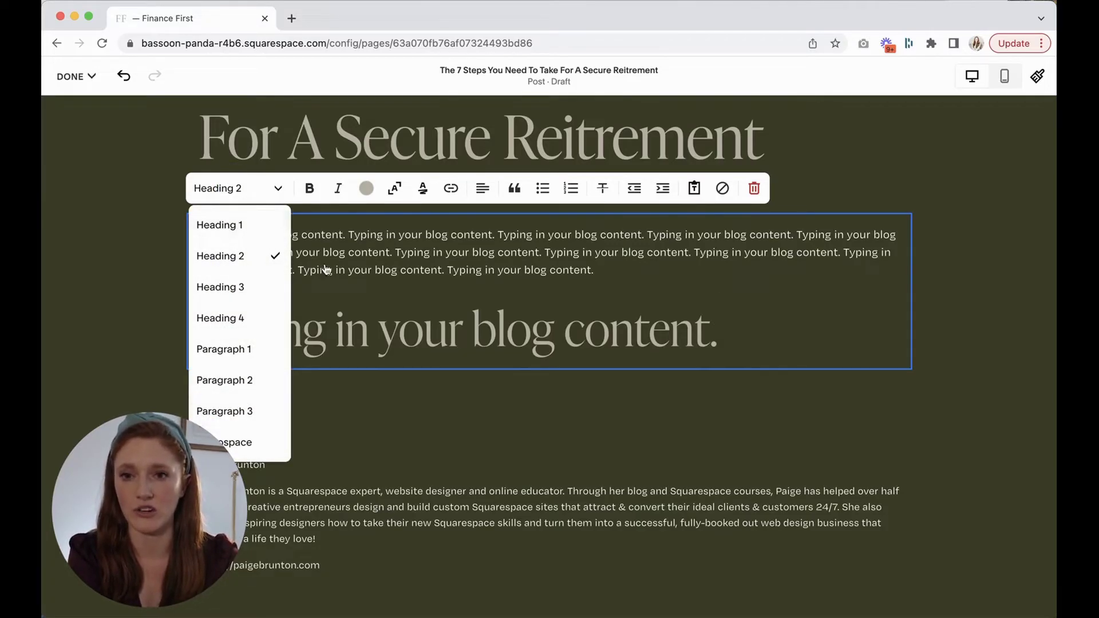
{"action": "left_click", "coordinate": [732, 335]}
{"action": "left_click", "coordinate": [732, 335]}
{"action": "left_click_drag", "start_coordinate": [717, 335], "coordinate": [475, 330]}
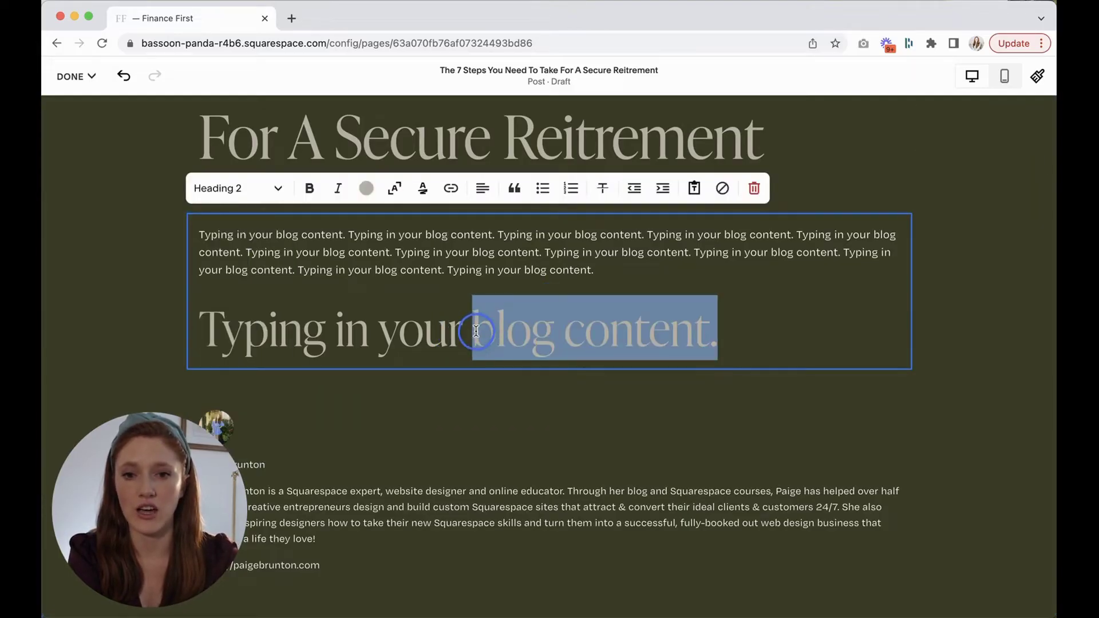
{"action": "left_click", "coordinate": [366, 189]}
{"action": "left_click", "coordinate": [437, 268]}
{"action": "left_click", "coordinate": [402, 268]}
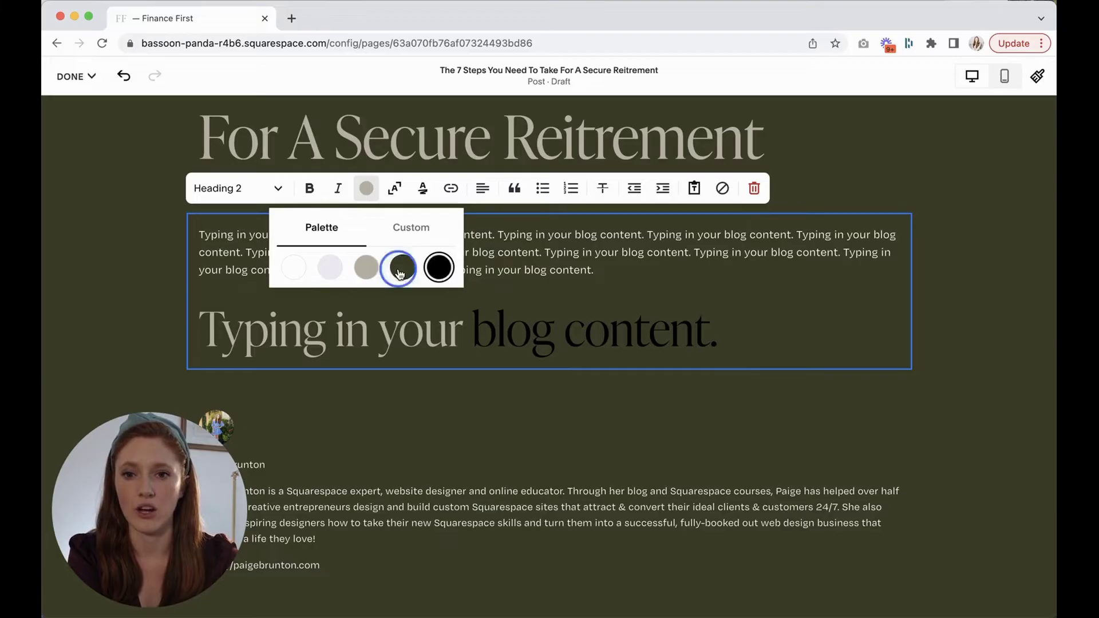
{"action": "left_click", "coordinate": [366, 267]}
{"action": "left_click", "coordinate": [734, 326]}
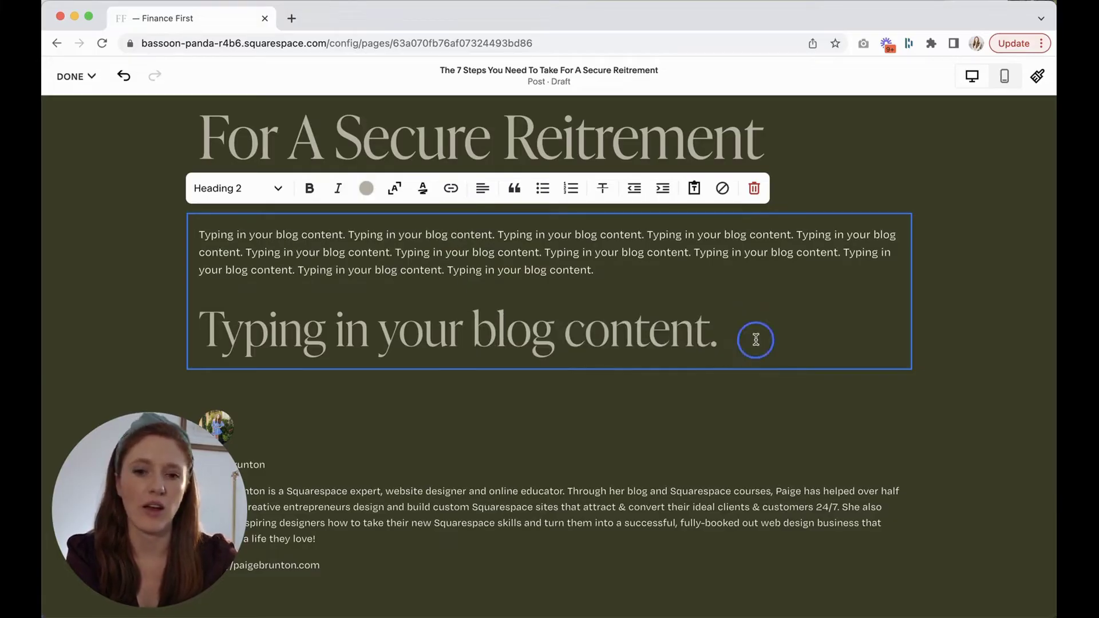
Step: Review the heading's alignment options and add an empty line below the heading
{"action": "left_click_drag", "start_coordinate": [755, 336], "coordinate": [197, 336]}
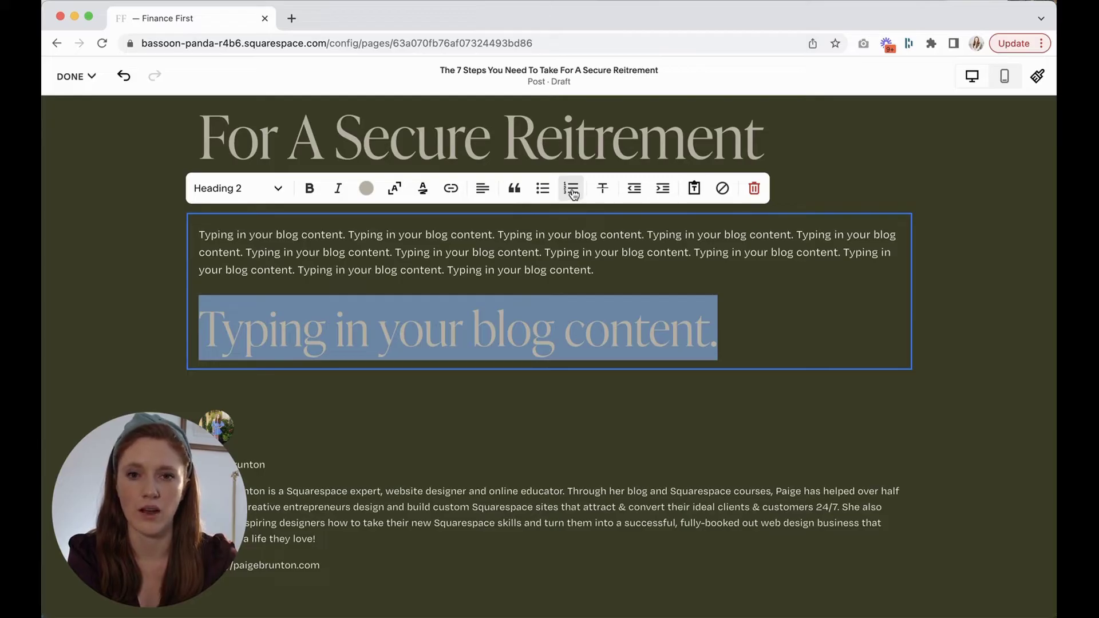
{"action": "left_click", "coordinate": [495, 189]}
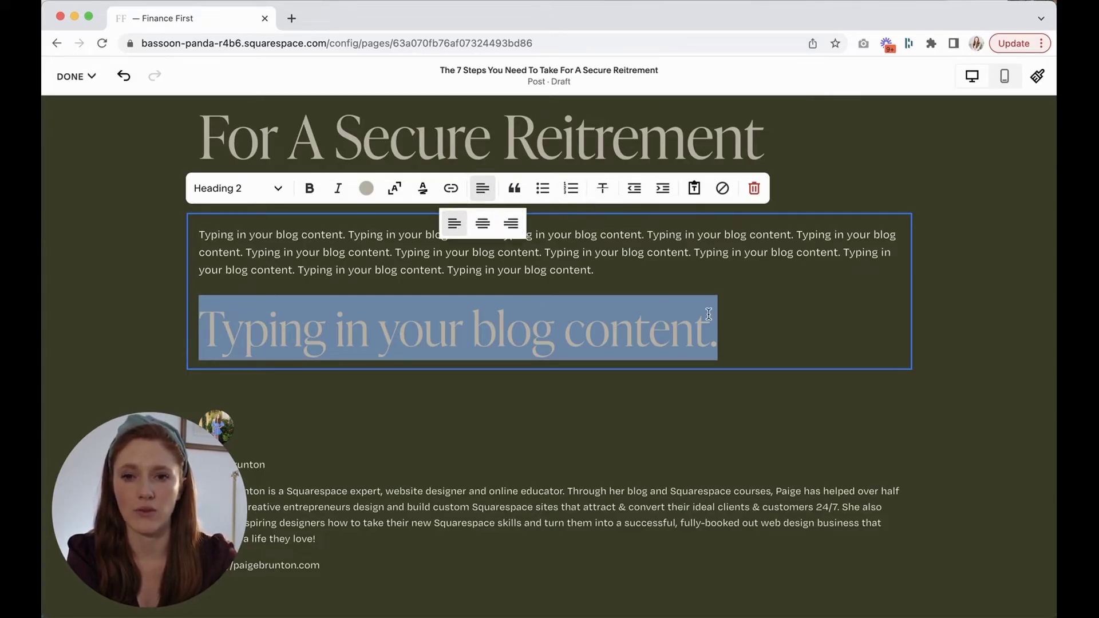
{"action": "left_click", "coordinate": [731, 336]}
{"action": "key", "text": "Return"}
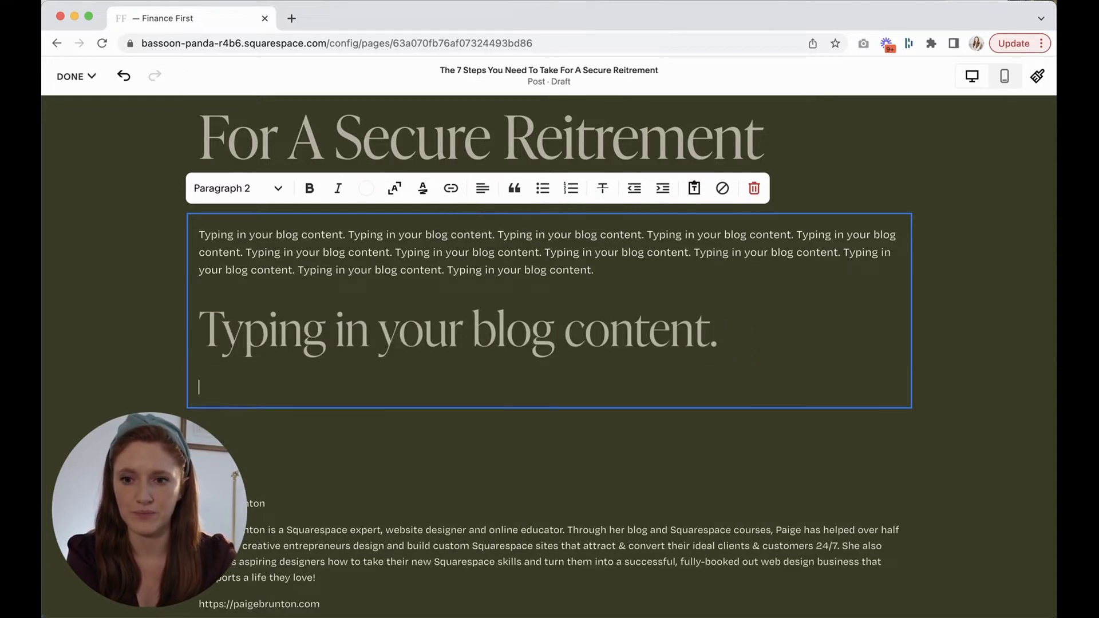
{"action": "left_click", "coordinate": [105, 297]}
{"action": "scroll", "coordinate": [159, 295], "scroll_direction": "down", "scroll_amount": 2}
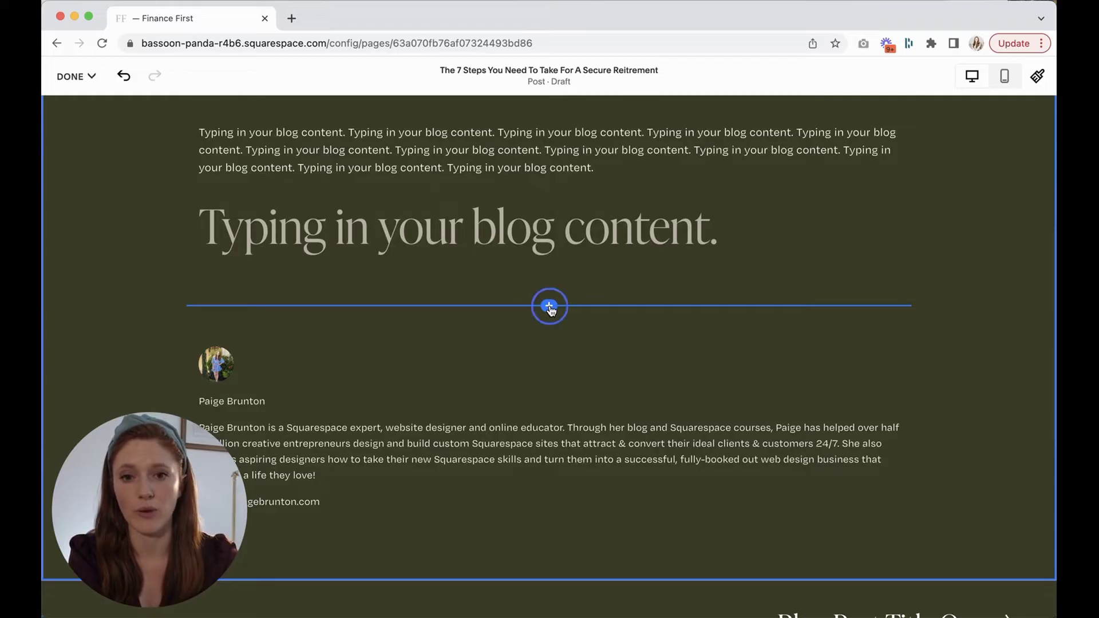
{"action": "left_click", "coordinate": [549, 307]}
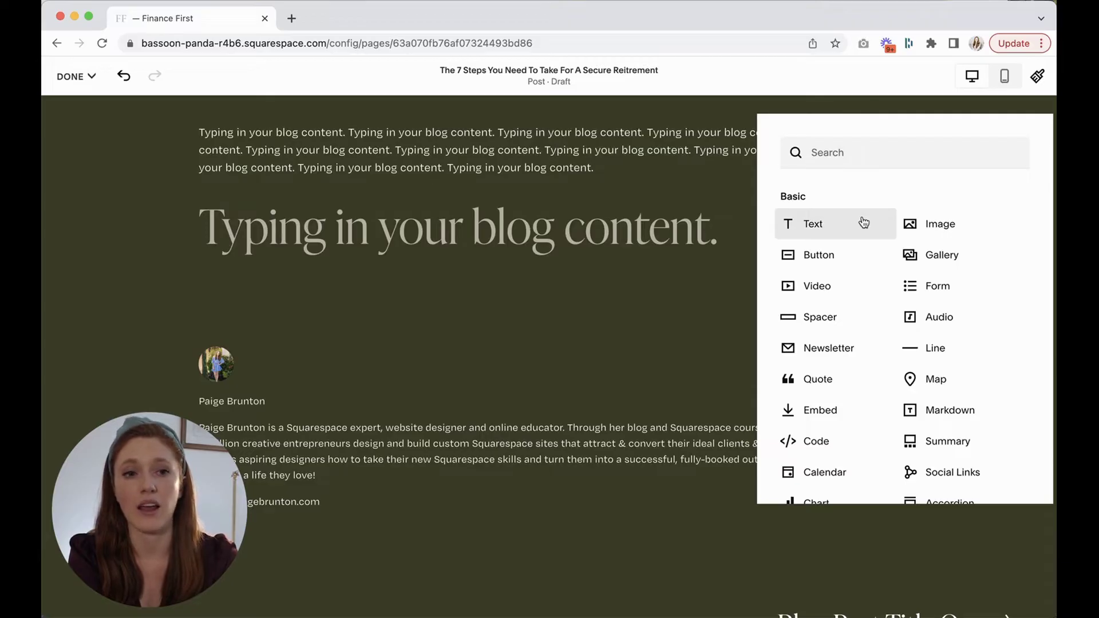
Step: Browse the Add Block menu's content blocks, then close it without adding one
{"action": "scroll", "coordinate": [864, 222], "scroll_direction": "down", "scroll_amount": 3}
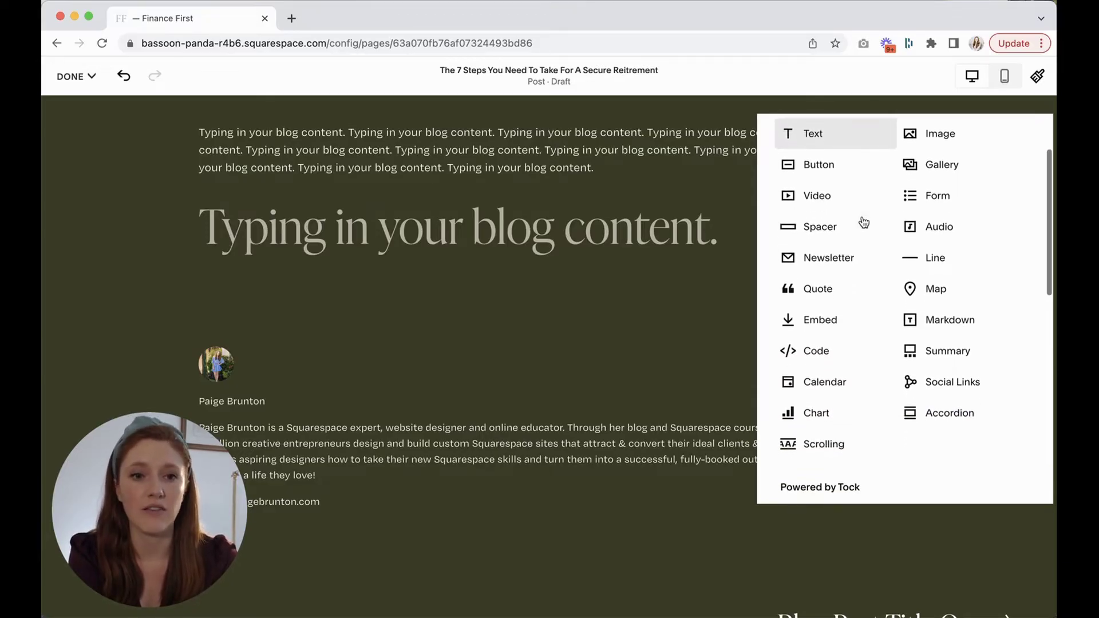
{"action": "scroll", "coordinate": [864, 222], "scroll_direction": "down", "scroll_amount": 3}
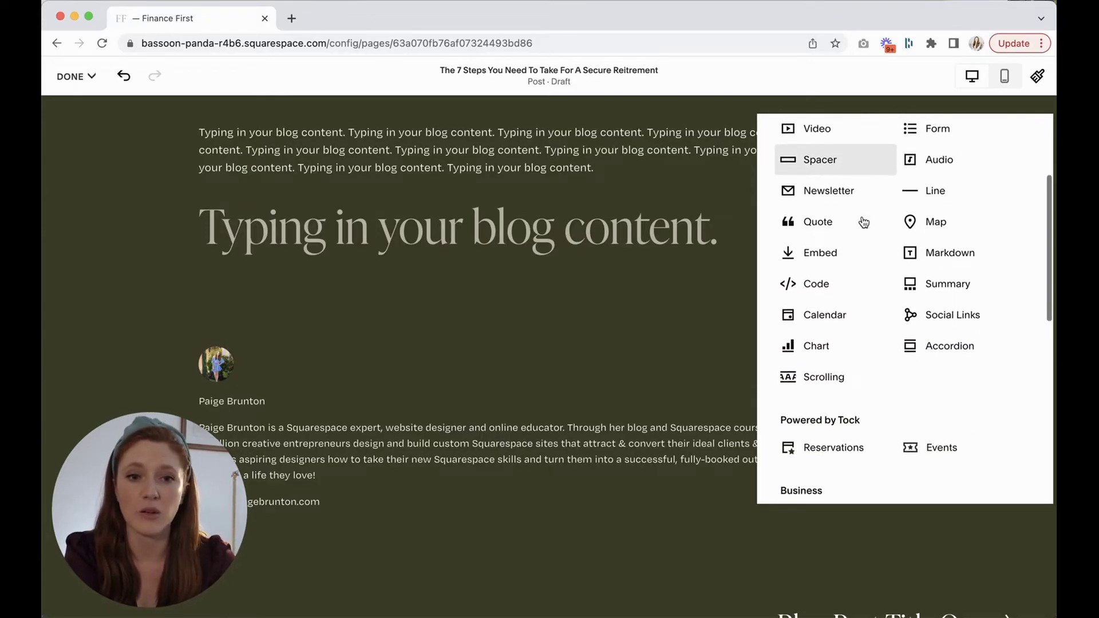
{"action": "scroll", "coordinate": [864, 222], "scroll_direction": "down", "scroll_amount": 3}
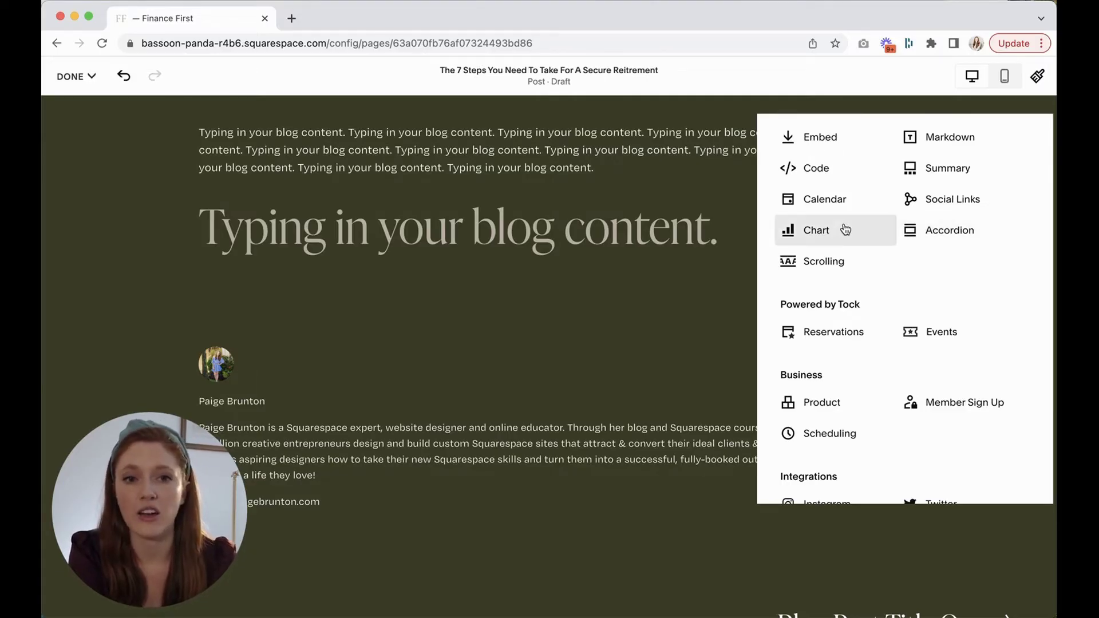
{"action": "scroll", "coordinate": [865, 197], "scroll_direction": "down", "scroll_amount": 3}
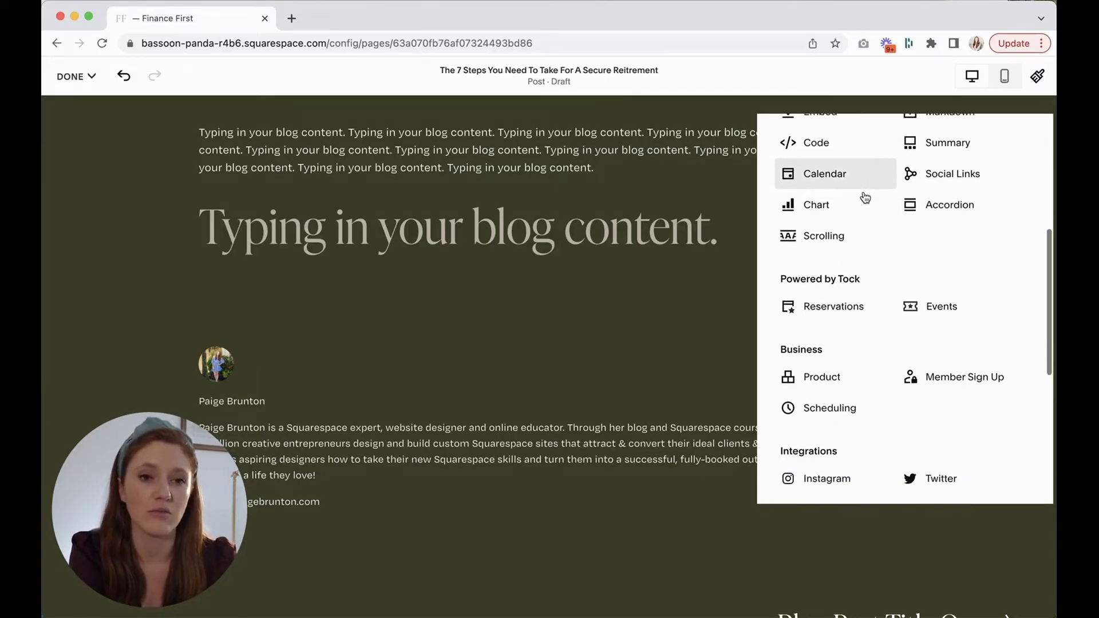
{"action": "scroll", "coordinate": [847, 367], "scroll_direction": "up", "scroll_amount": 3}
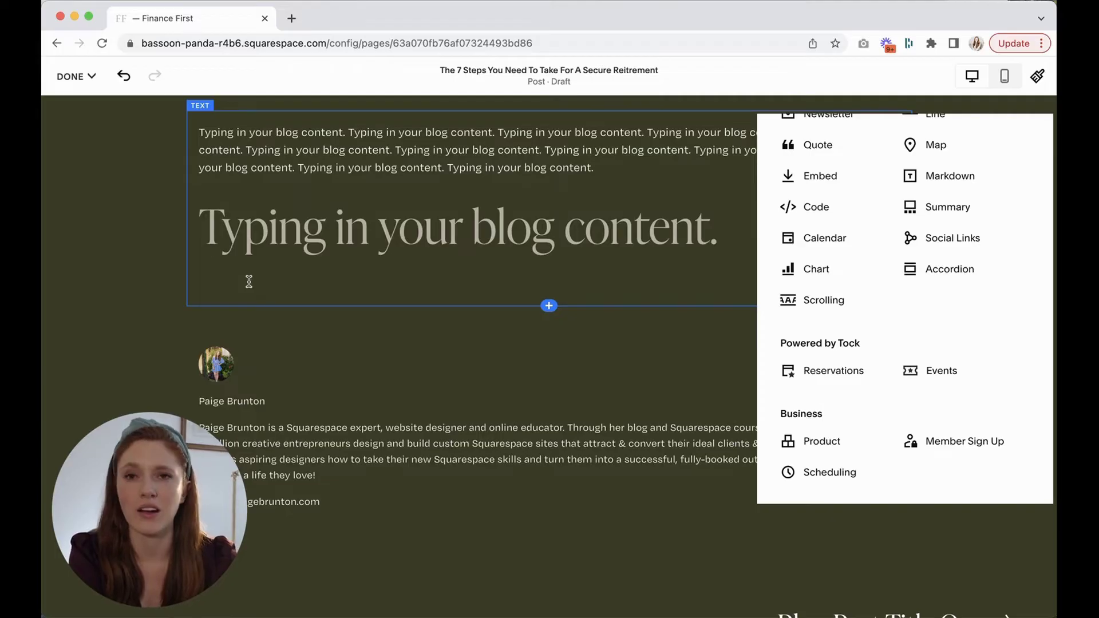
{"action": "left_click", "coordinate": [249, 282]}
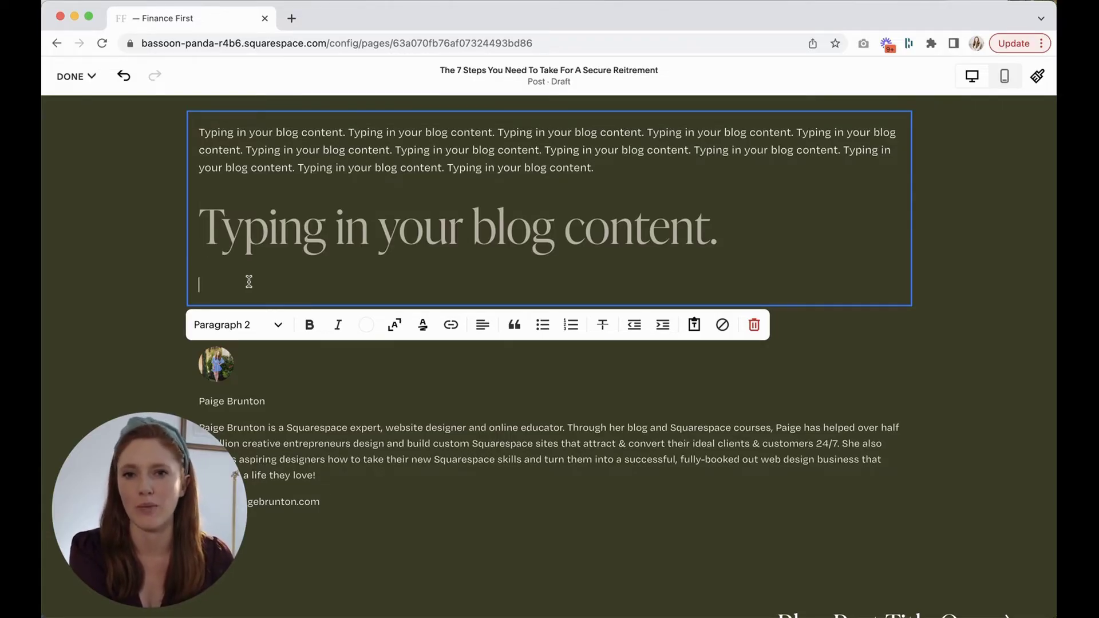
Step: Browse the block list once more, then bring up the DONE save and publish options
{"action": "left_click", "coordinate": [549, 307]}
{"action": "scroll", "coordinate": [877, 335], "scroll_direction": "down", "scroll_amount": 5}
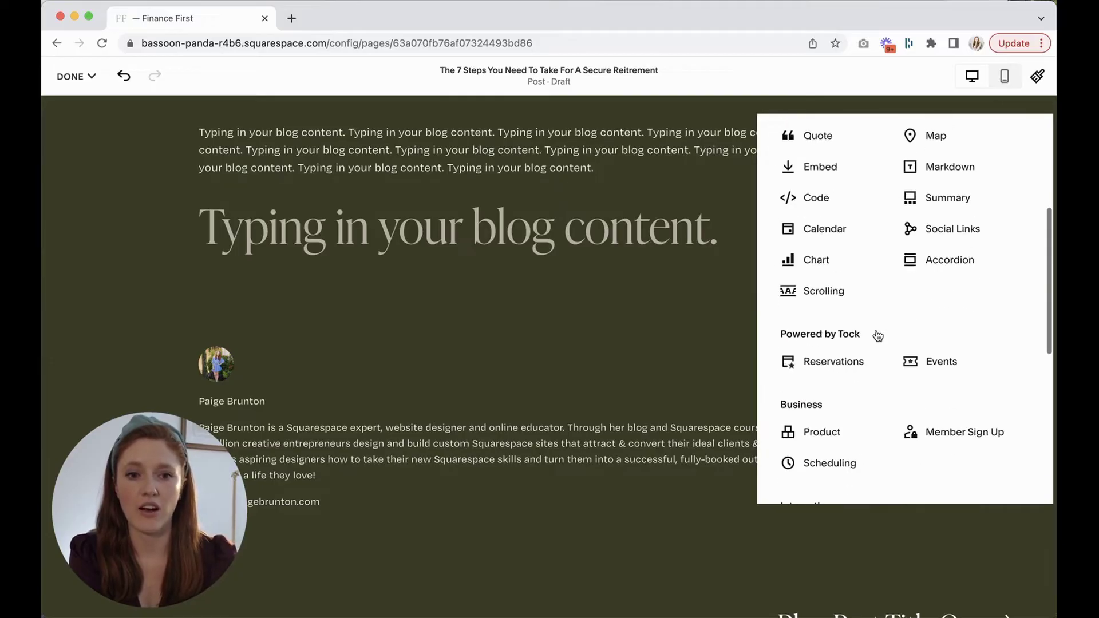
{"action": "scroll", "coordinate": [877, 335], "scroll_direction": "down", "scroll_amount": 1}
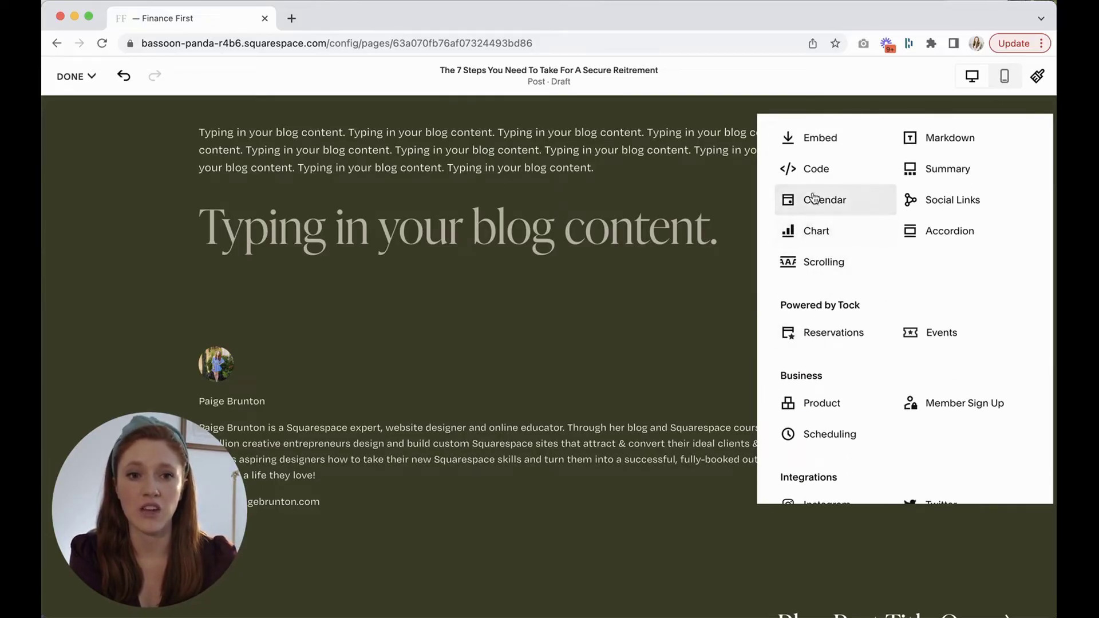
{"action": "scroll", "coordinate": [823, 362], "scroll_direction": "down", "scroll_amount": 10}
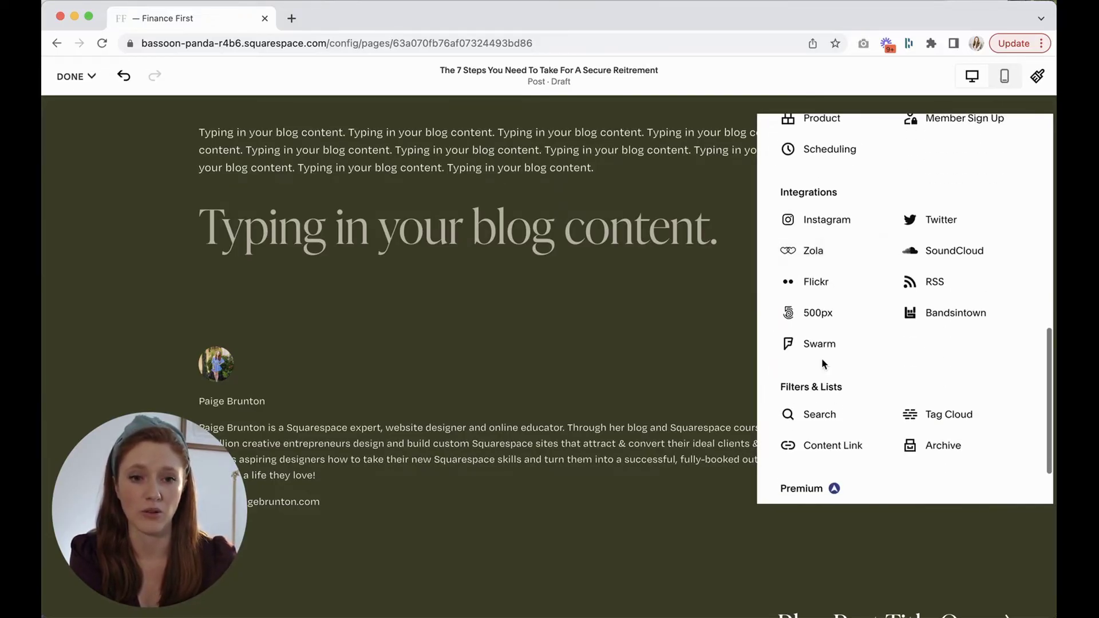
{"action": "scroll", "coordinate": [822, 366], "scroll_direction": "down", "scroll_amount": 5}
{"action": "scroll", "coordinate": [822, 366], "scroll_direction": "up", "scroll_amount": 20}
{"action": "left_click", "coordinate": [73, 76]}
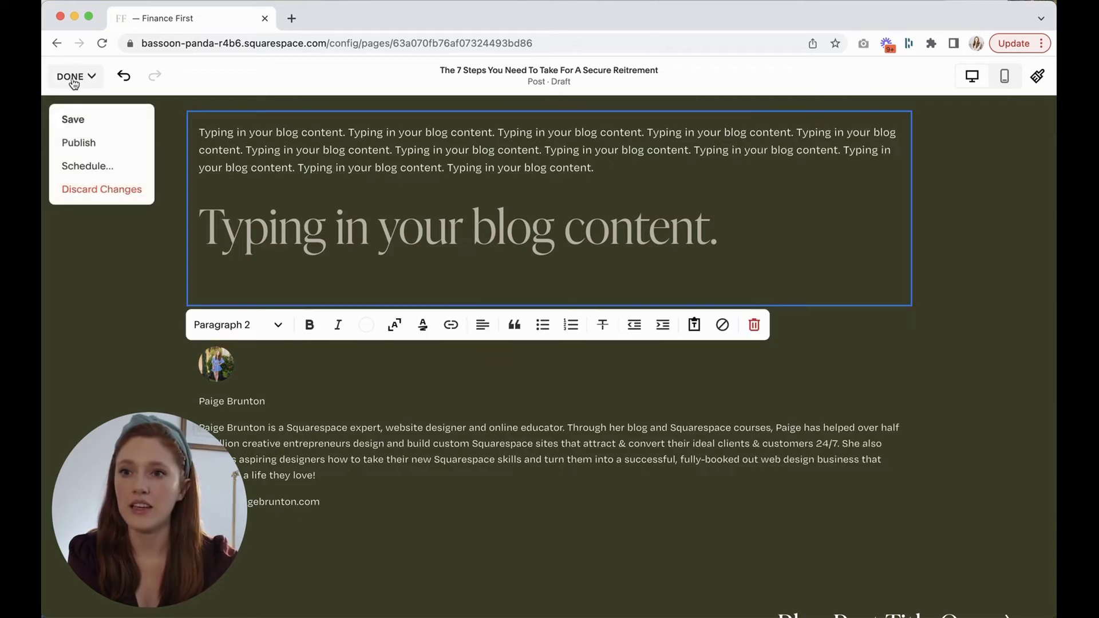
Step: Save the retirement post as a draft, glance at its settings, and preview the Blog listing page
{"action": "left_click", "coordinate": [73, 120]}
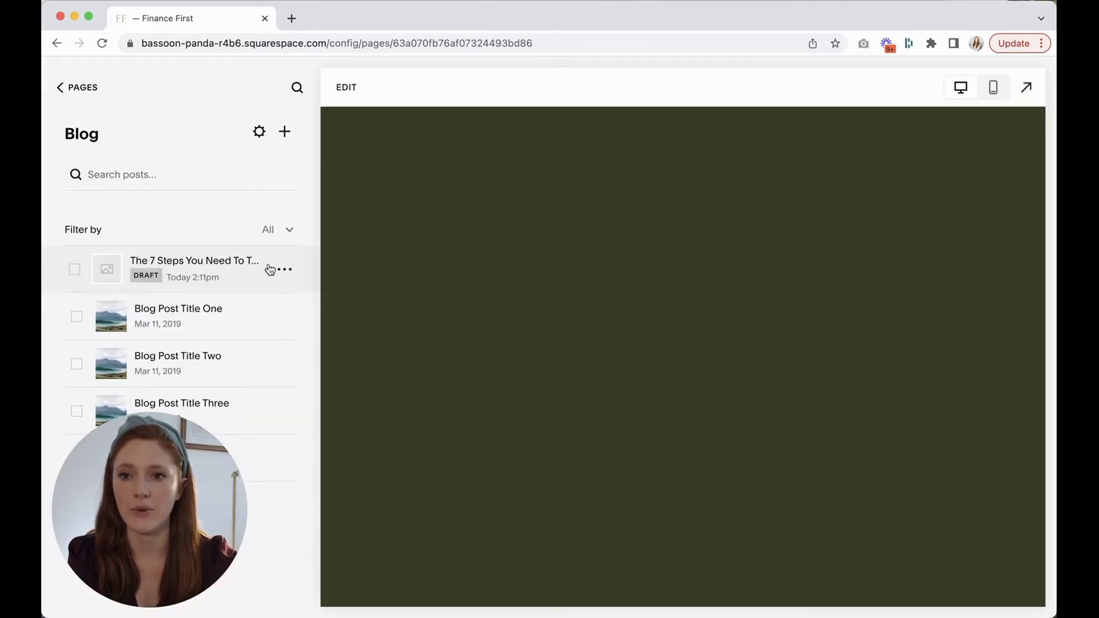
{"action": "left_click", "coordinate": [284, 269]}
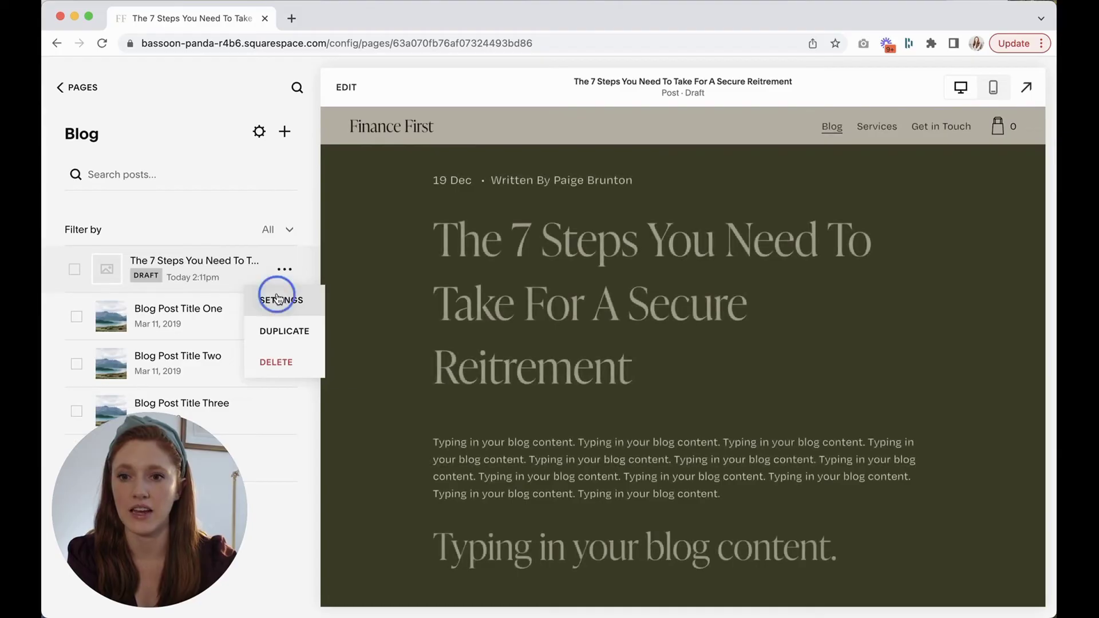
{"action": "left_click", "coordinate": [266, 297]}
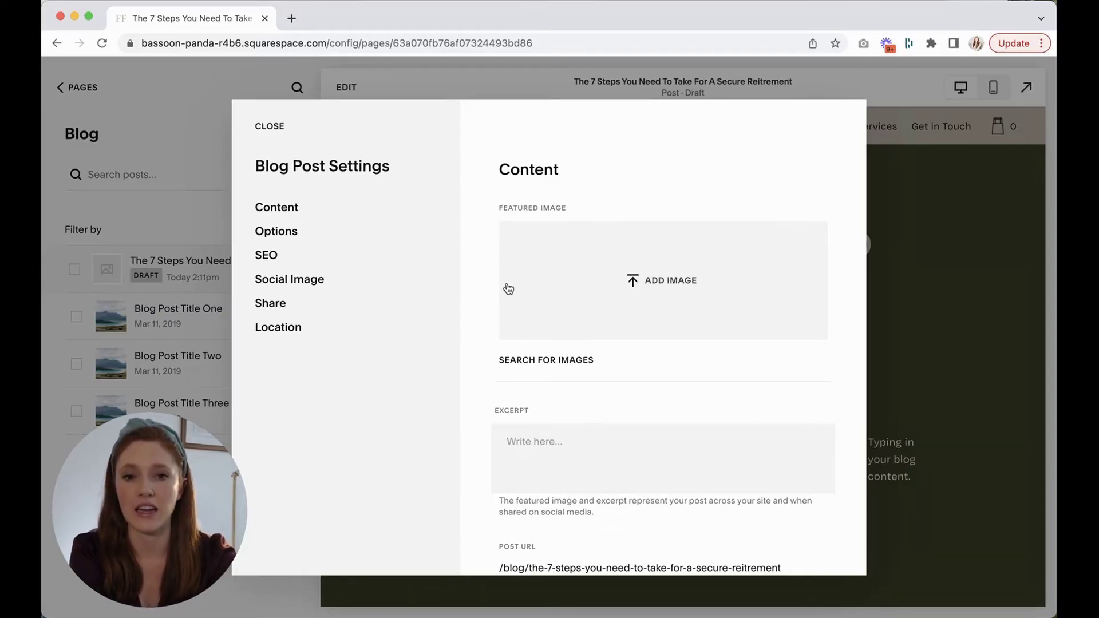
{"action": "left_click", "coordinate": [899, 264]}
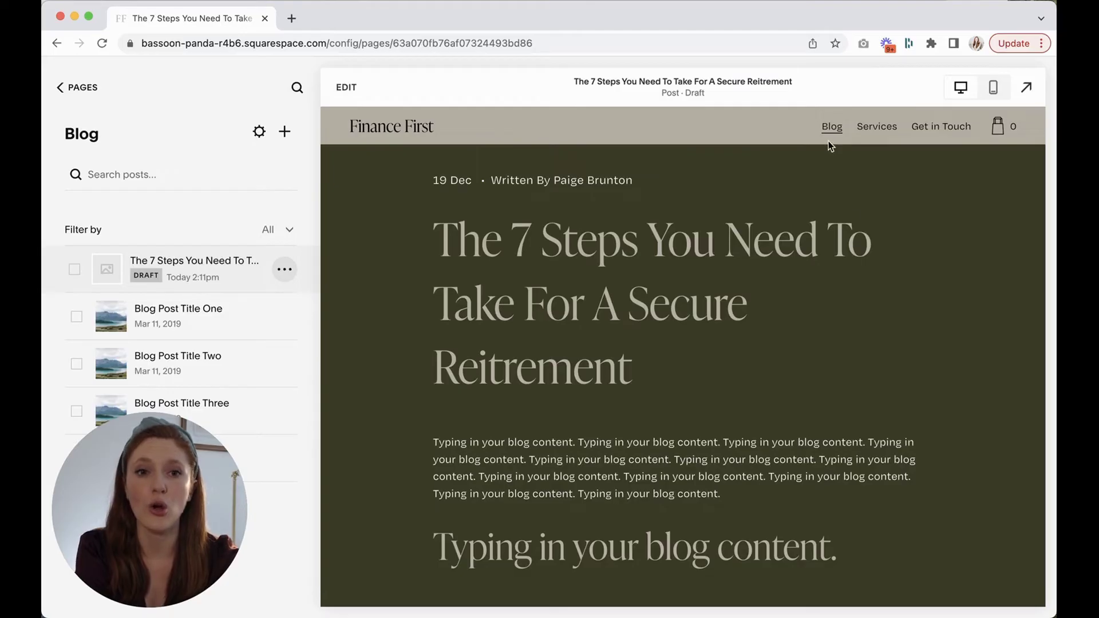
{"action": "left_click", "coordinate": [830, 126]}
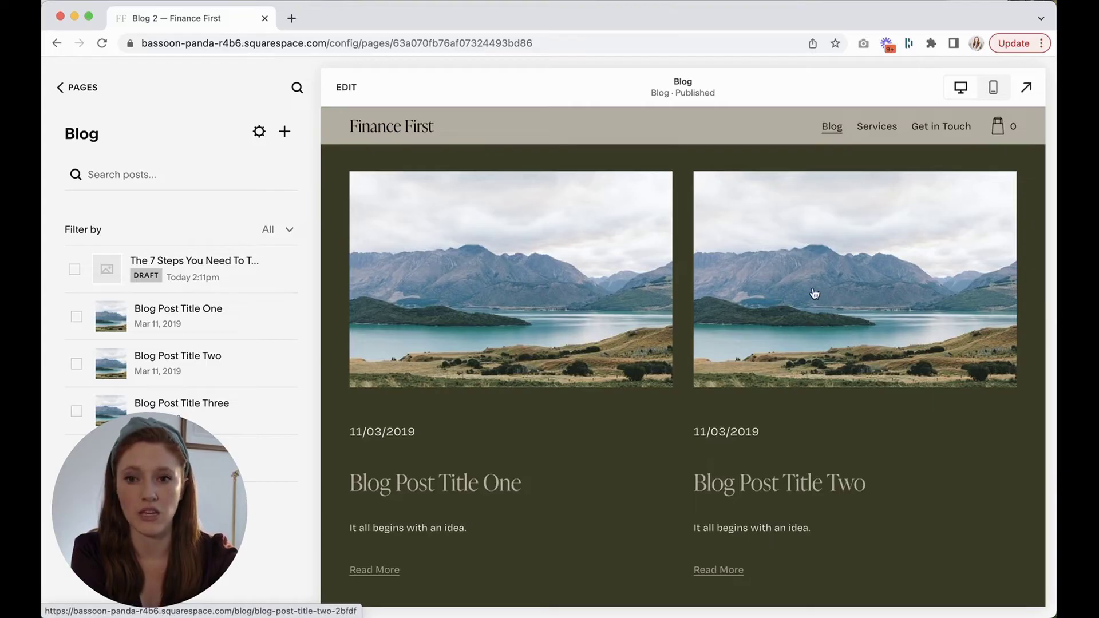
Step: Go to the draft retirement post's settings and into its Post URL field
{"action": "left_click", "coordinate": [284, 270]}
{"action": "left_click", "coordinate": [288, 295]}
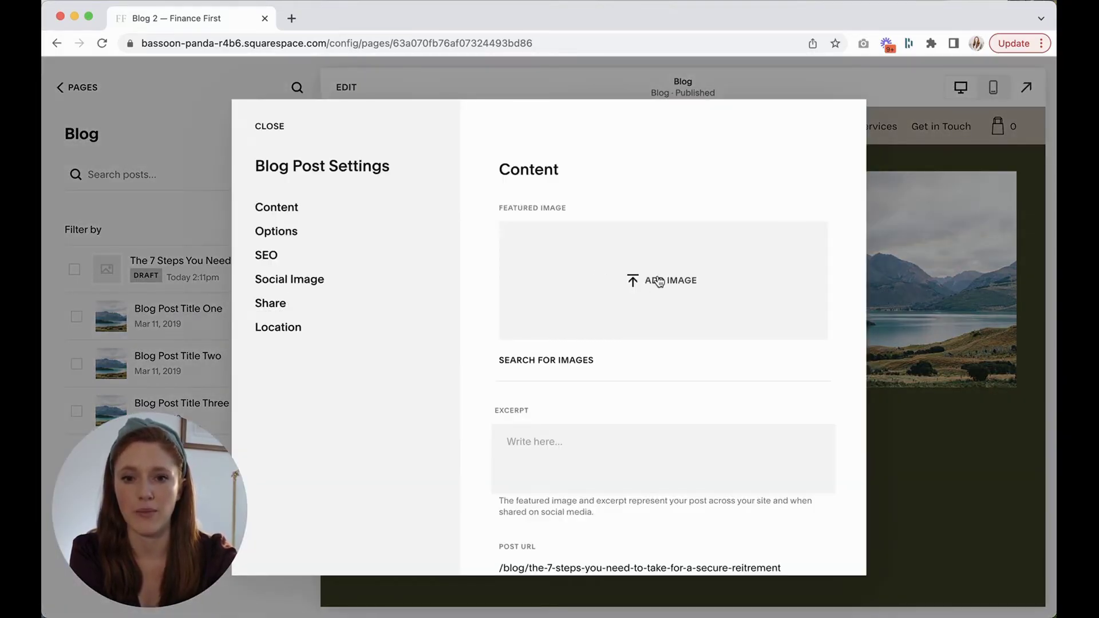
{"action": "scroll", "coordinate": [659, 281], "scroll_direction": "down", "scroll_amount": 3}
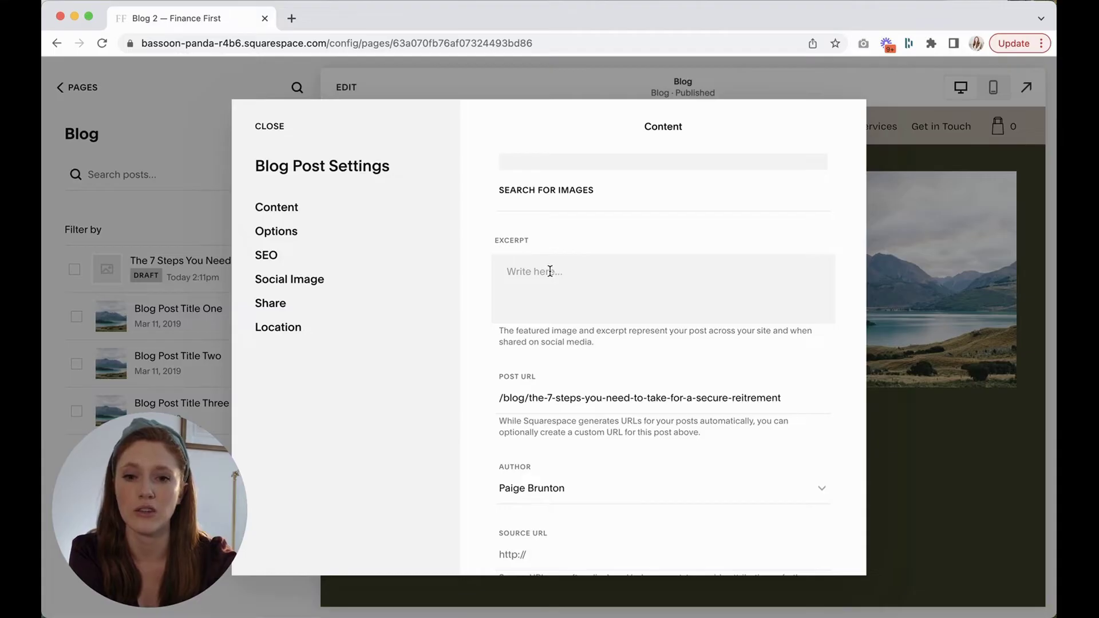
{"action": "scroll", "coordinate": [550, 271], "scroll_direction": "down", "scroll_amount": 2}
{"action": "left_click", "coordinate": [553, 298]}
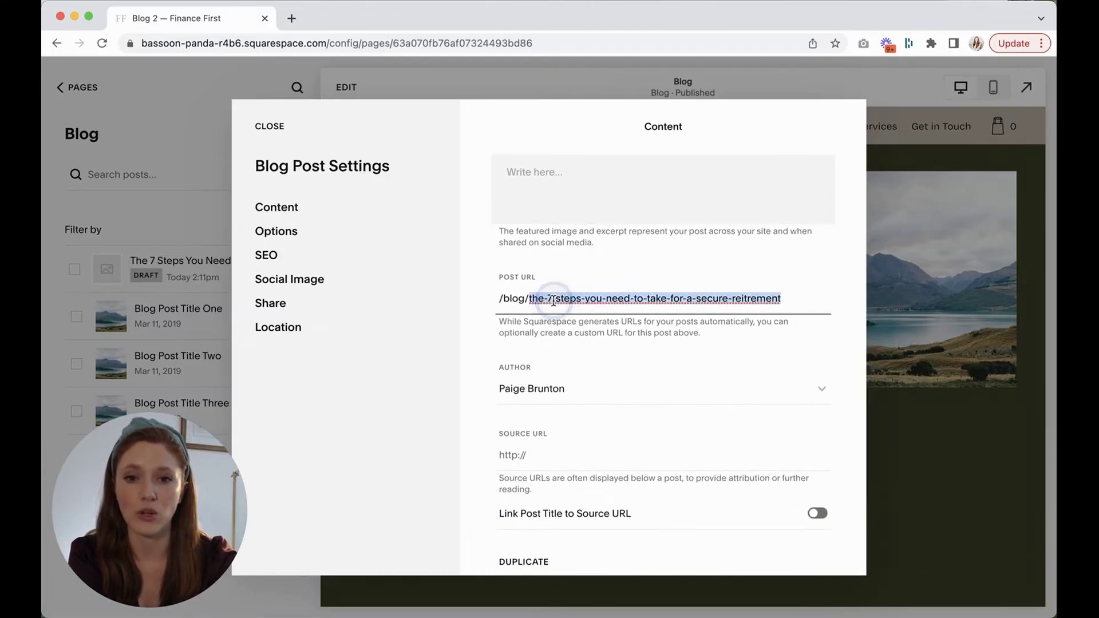
{"action": "left_click", "coordinate": [792, 300]}
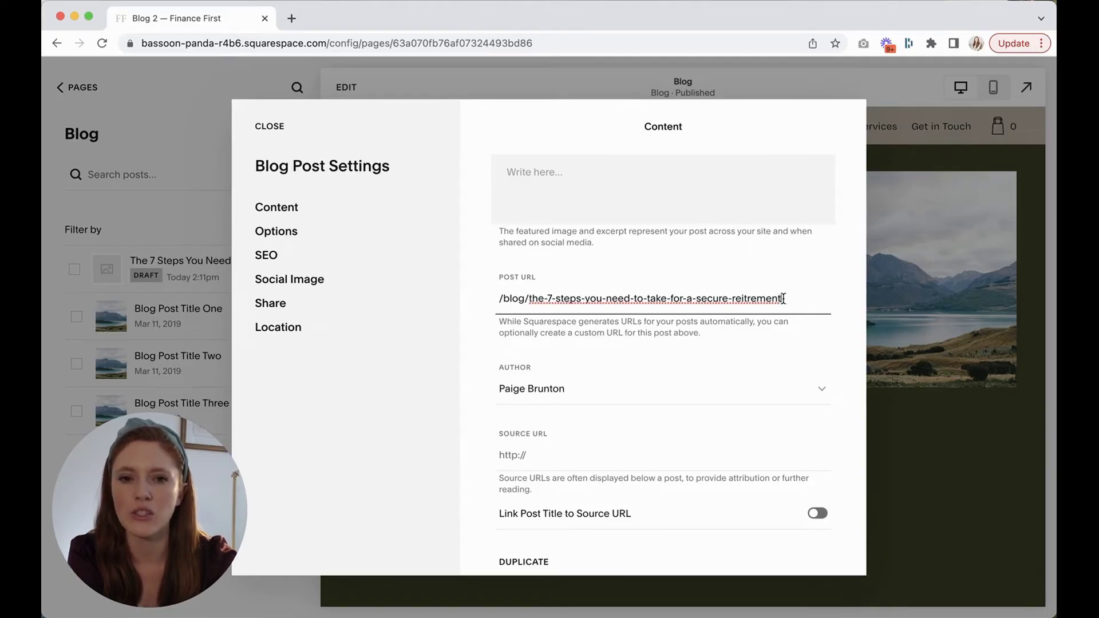
Step: Trim the slug's extra words so the URL reads /blog/7-steps-reitrement
{"action": "left_click_drag", "start_coordinate": [731, 298], "coordinate": [580, 298]}
{"action": "key", "text": "BackSpace"}
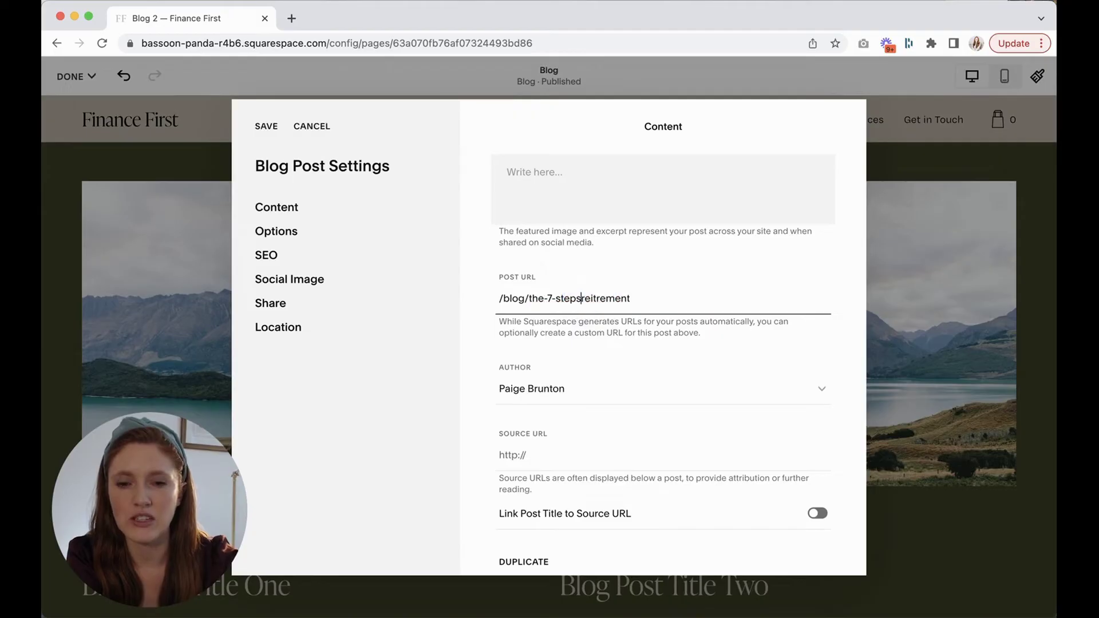
{"action": "type", "text": "-"}
{"action": "left_click", "coordinate": [547, 298]}
{"action": "key", "text": "BackSpace"}
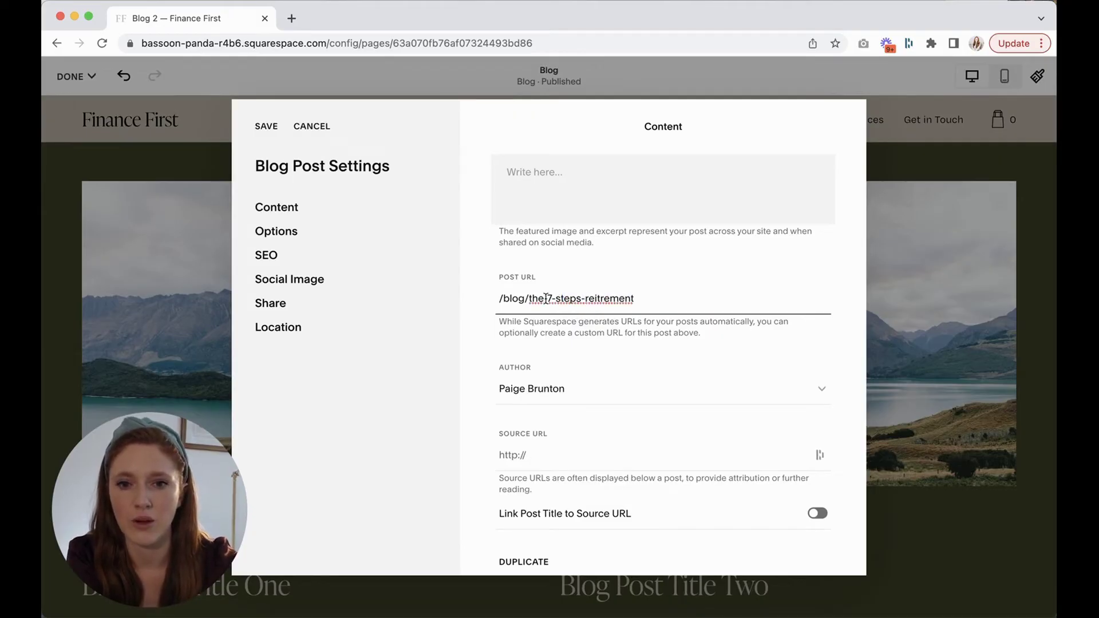
{"action": "left_click_drag", "start_coordinate": [547, 298], "coordinate": [527, 298]}
{"action": "key", "text": "BackSpace"}
{"action": "scroll", "coordinate": [472, 365], "scroll_direction": "up", "scroll_amount": 5}
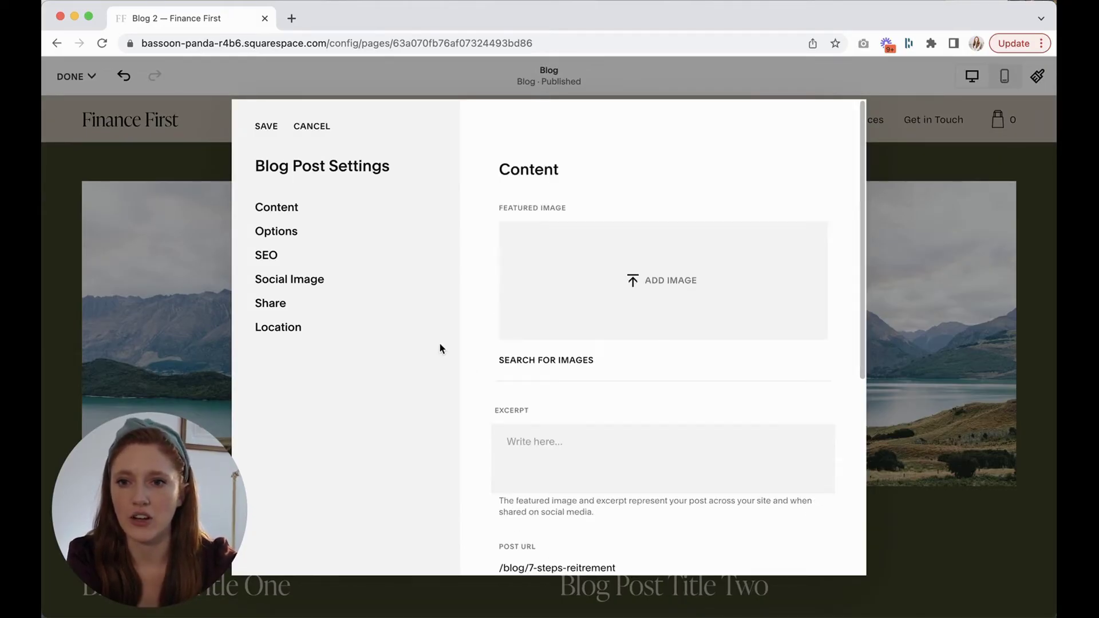
Step: Change the retirement post's status to Scheduled
{"action": "left_click", "coordinate": [266, 233]}
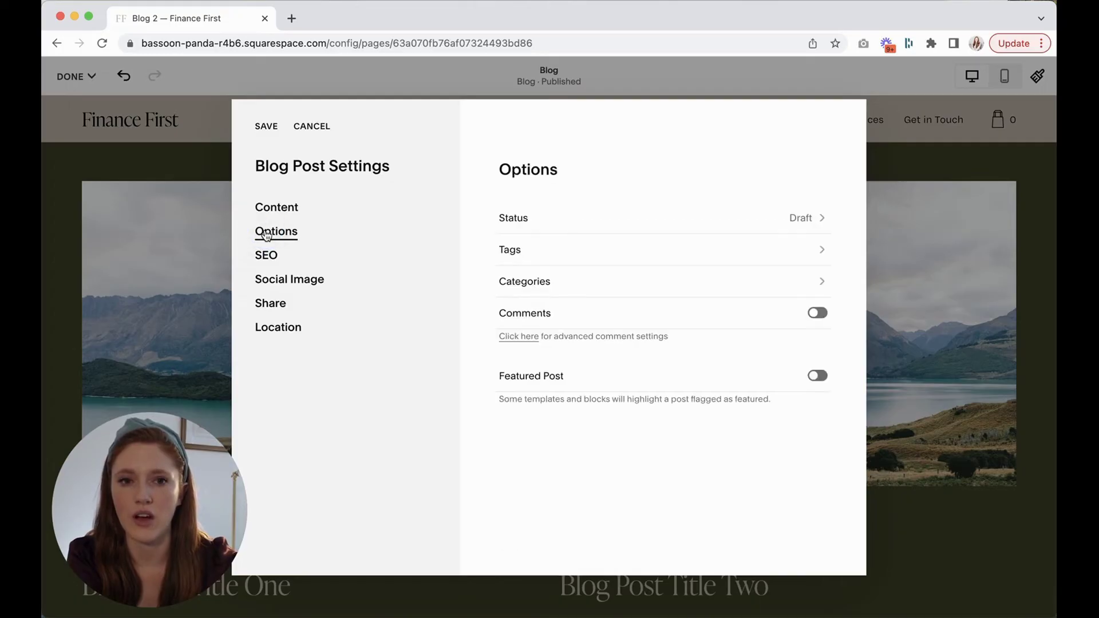
{"action": "left_click", "coordinate": [804, 217]}
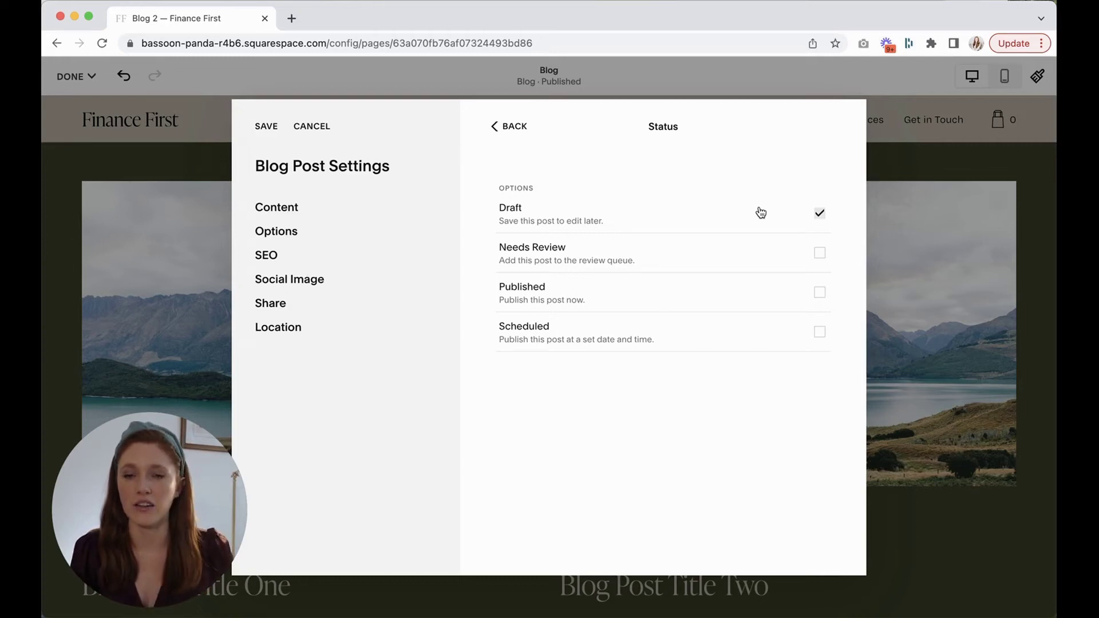
{"action": "left_click", "coordinate": [820, 255]}
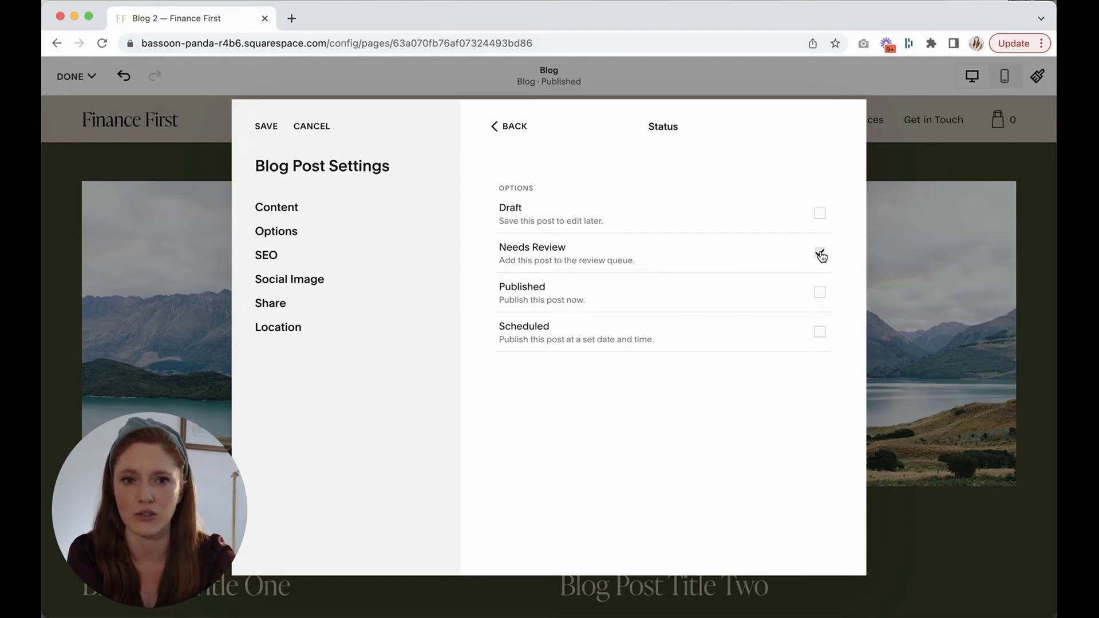
{"action": "left_click", "coordinate": [820, 335]}
{"action": "left_click", "coordinate": [819, 292]}
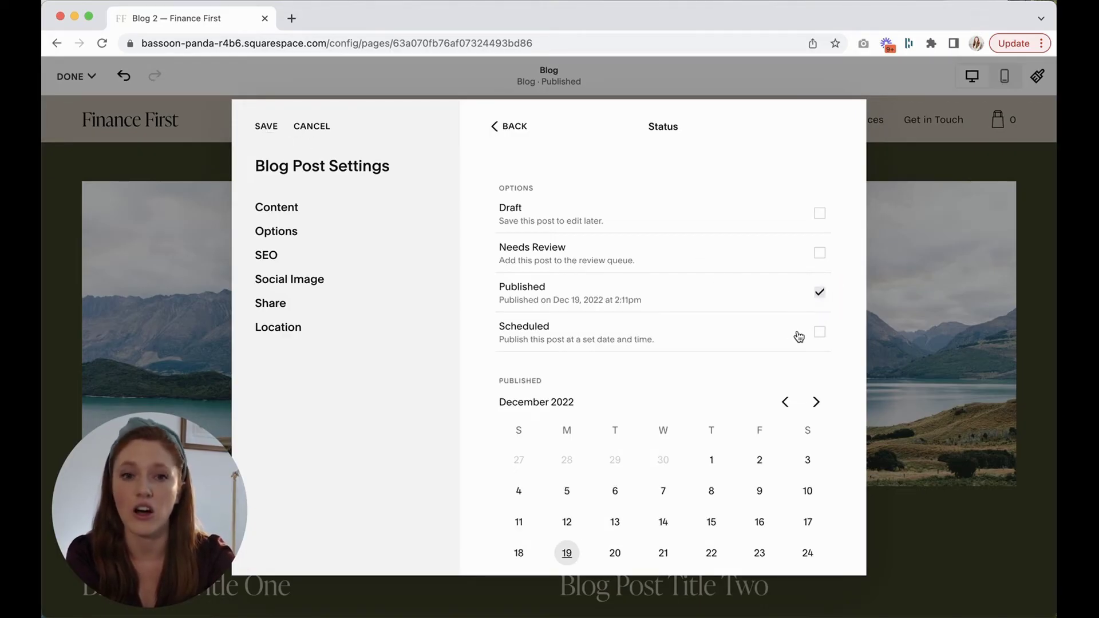
{"action": "left_click", "coordinate": [820, 333]}
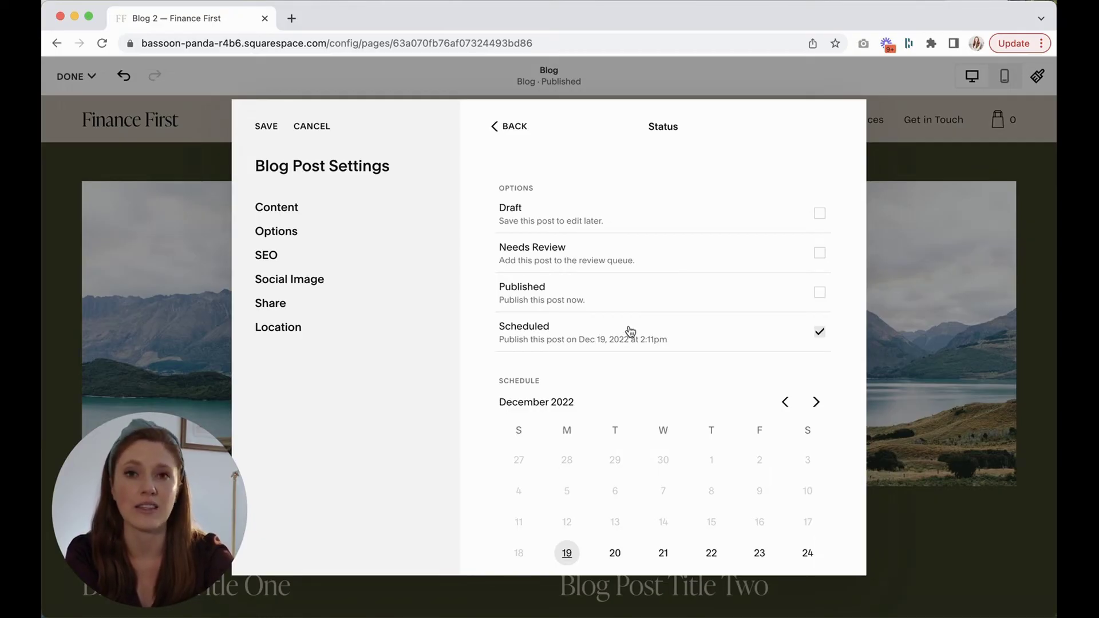
Step: Set the publish date to Dec 26, 2022 at 6:01am and save the post
{"action": "scroll", "coordinate": [629, 332], "scroll_direction": "down", "scroll_amount": 3}
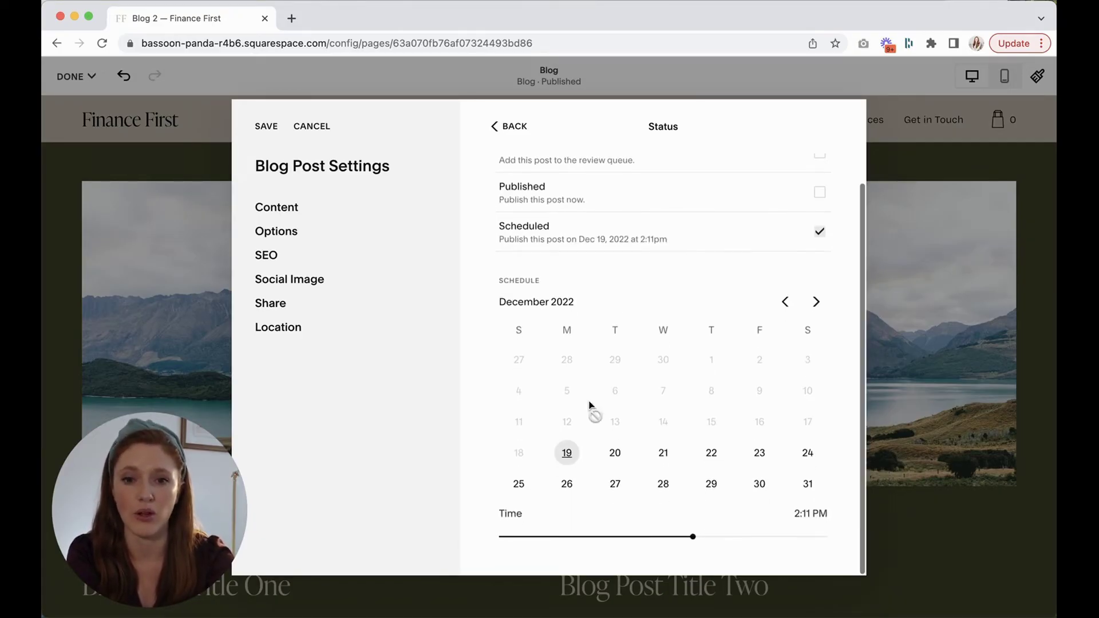
{"action": "left_click", "coordinate": [567, 483]}
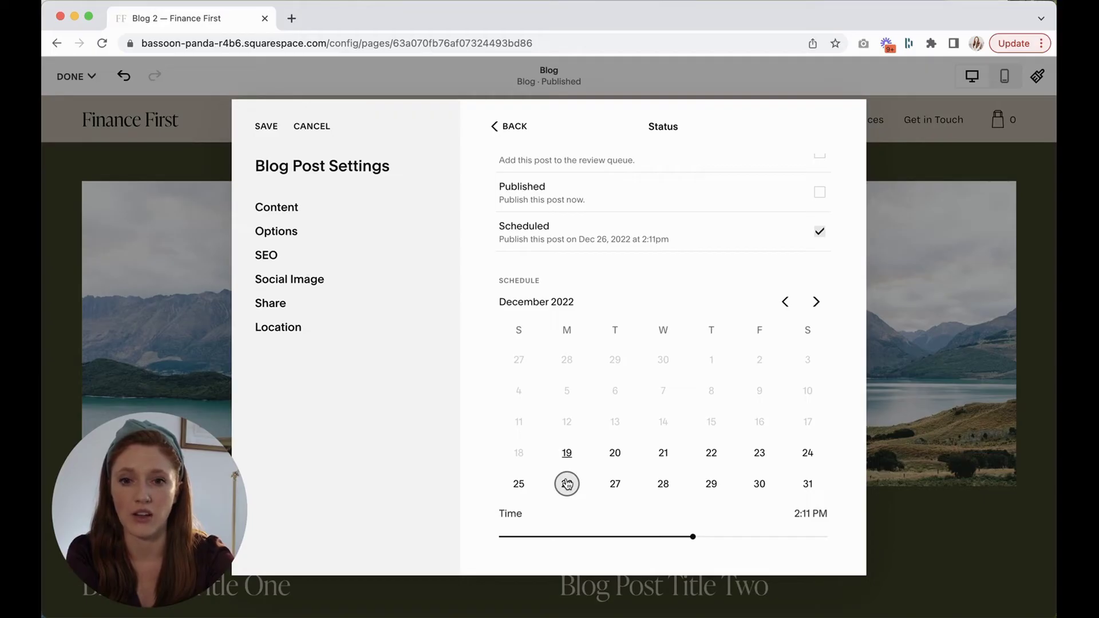
{"action": "left_click_drag", "start_coordinate": [692, 536], "coordinate": [581, 535]}
{"action": "scroll", "coordinate": [642, 324], "scroll_direction": "up", "scroll_amount": 3}
{"action": "left_click", "coordinate": [266, 125]}
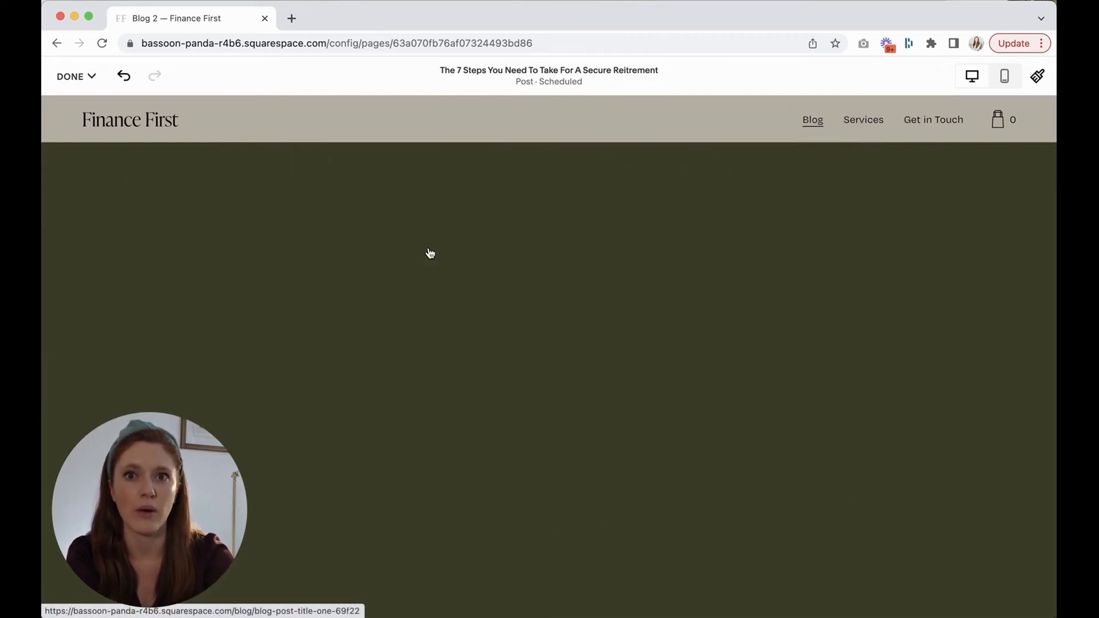
Step: Check the retirement post's SEO and Social Image settings for the 7-steps-reitrement slug, then close them
{"action": "left_click", "coordinate": [284, 269]}
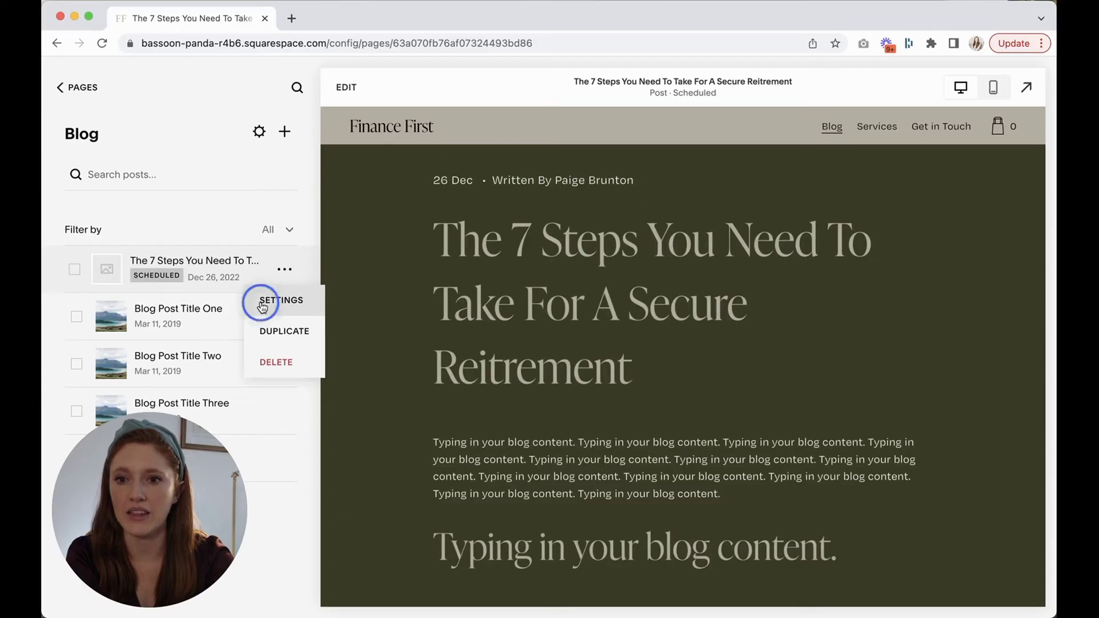
{"action": "left_click", "coordinate": [260, 300]}
{"action": "left_click", "coordinate": [291, 259]}
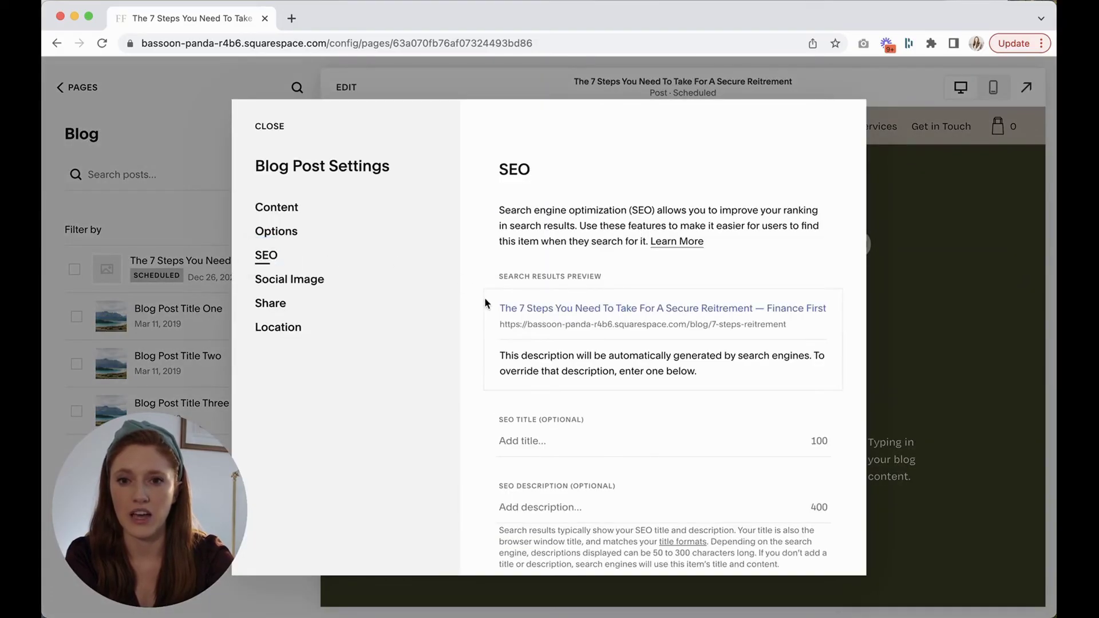
{"action": "scroll", "coordinate": [467, 308], "scroll_direction": "down", "scroll_amount": 1}
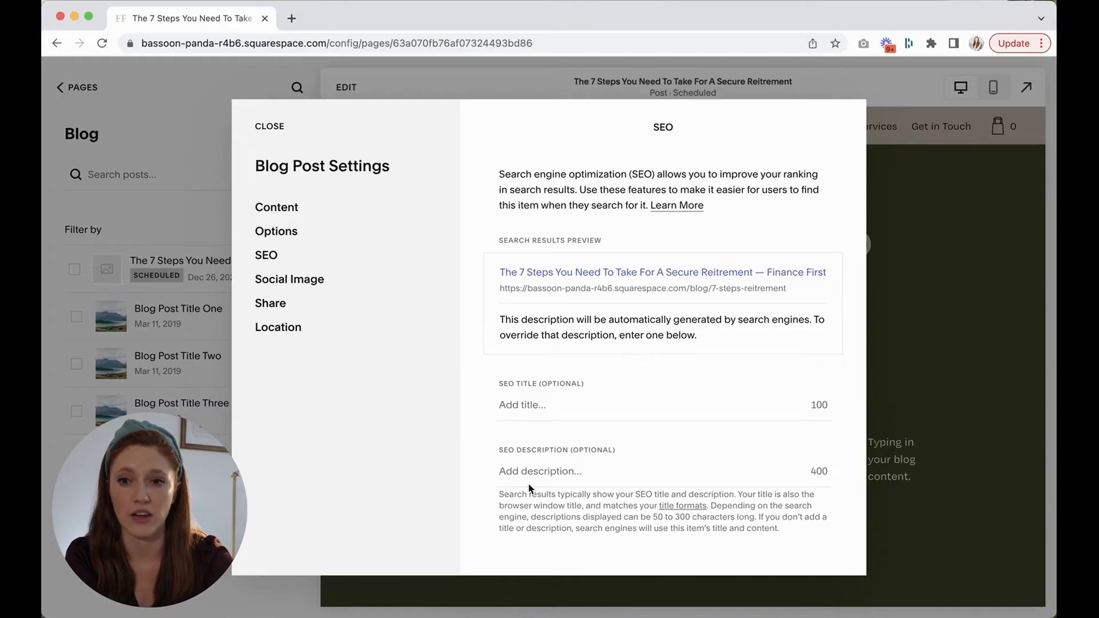
{"action": "left_click", "coordinate": [274, 291]}
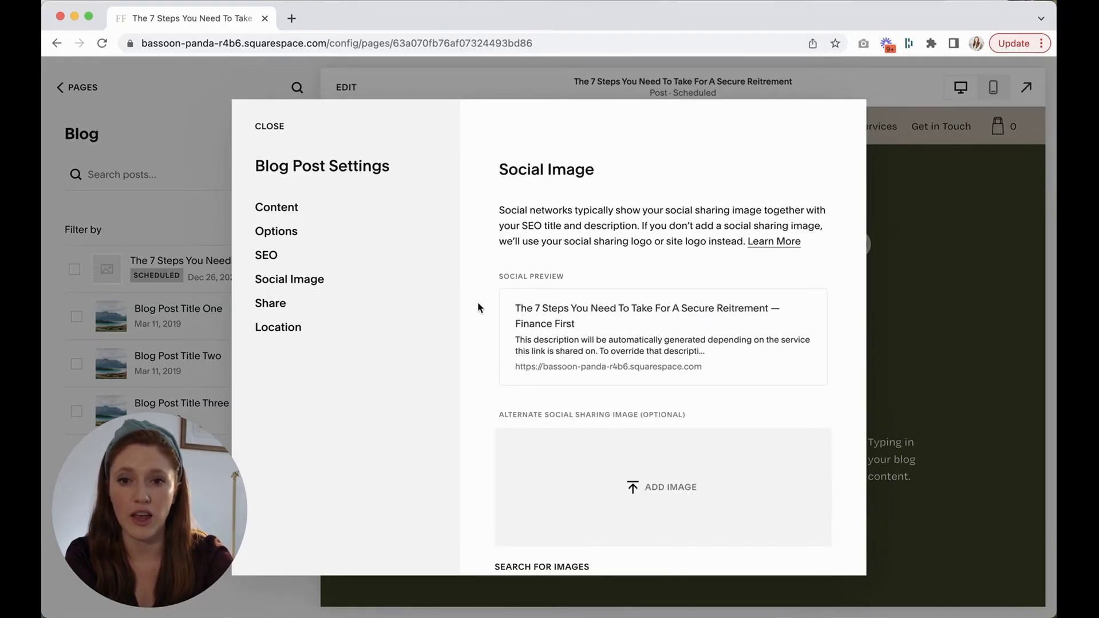
{"action": "scroll", "coordinate": [476, 309], "scroll_direction": "down", "scroll_amount": 1}
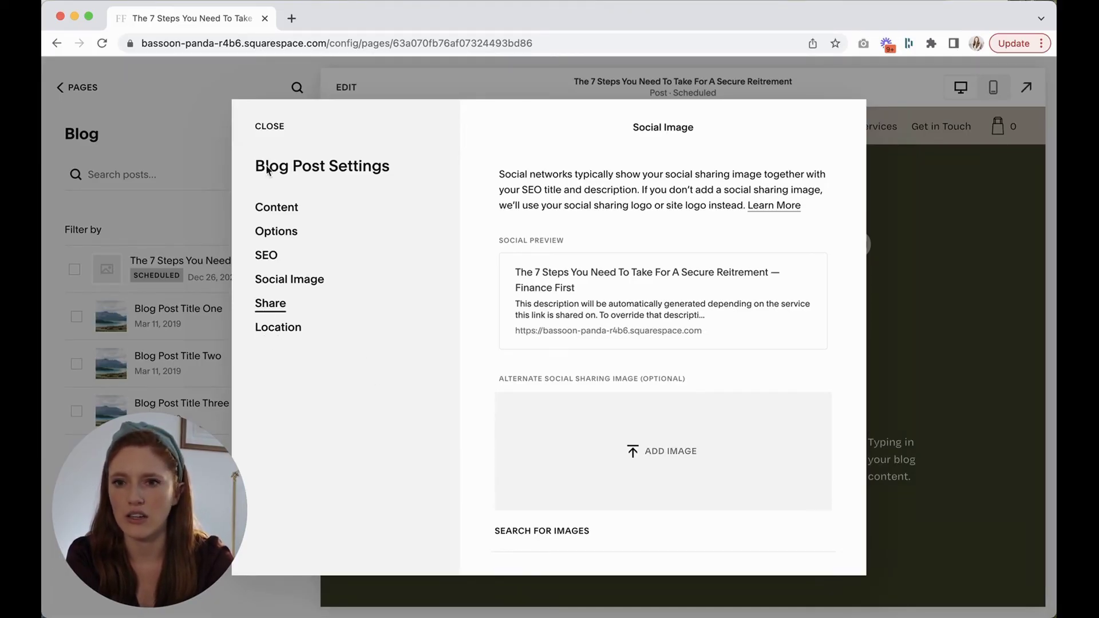
{"action": "left_click", "coordinate": [269, 126]}
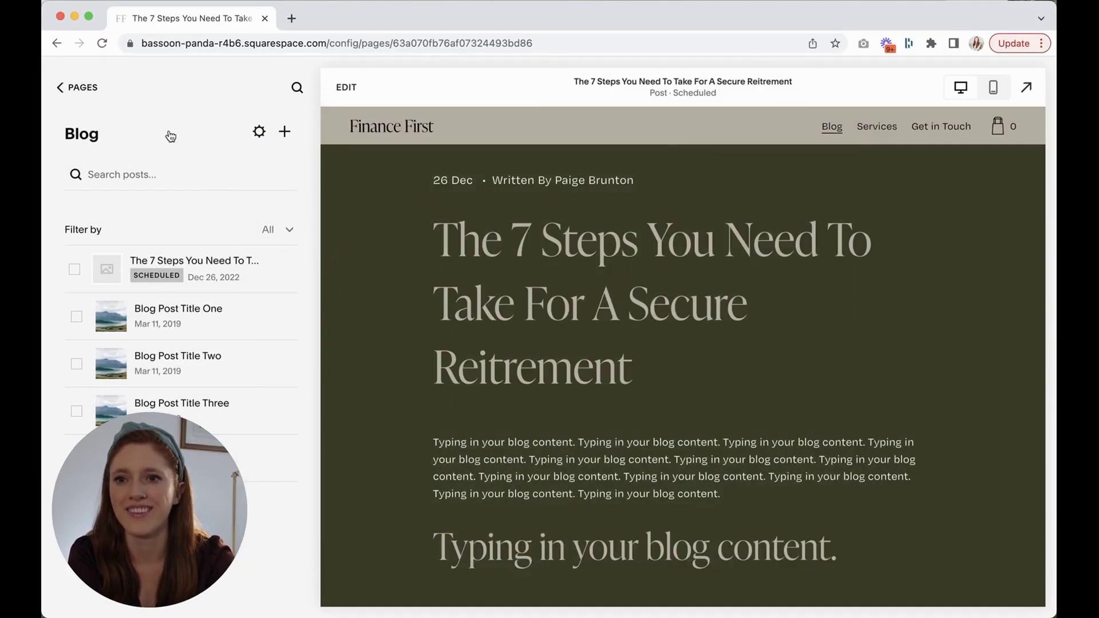